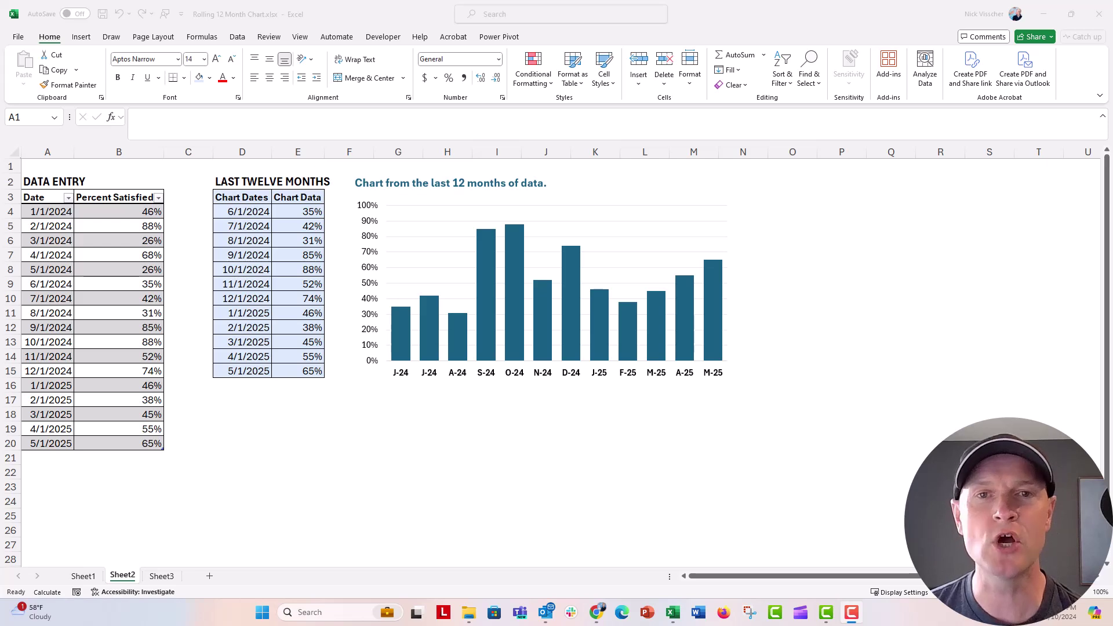
# Select the column chart to reveal which ranges of the rolling table it plots
pyautogui.click(46, 184)
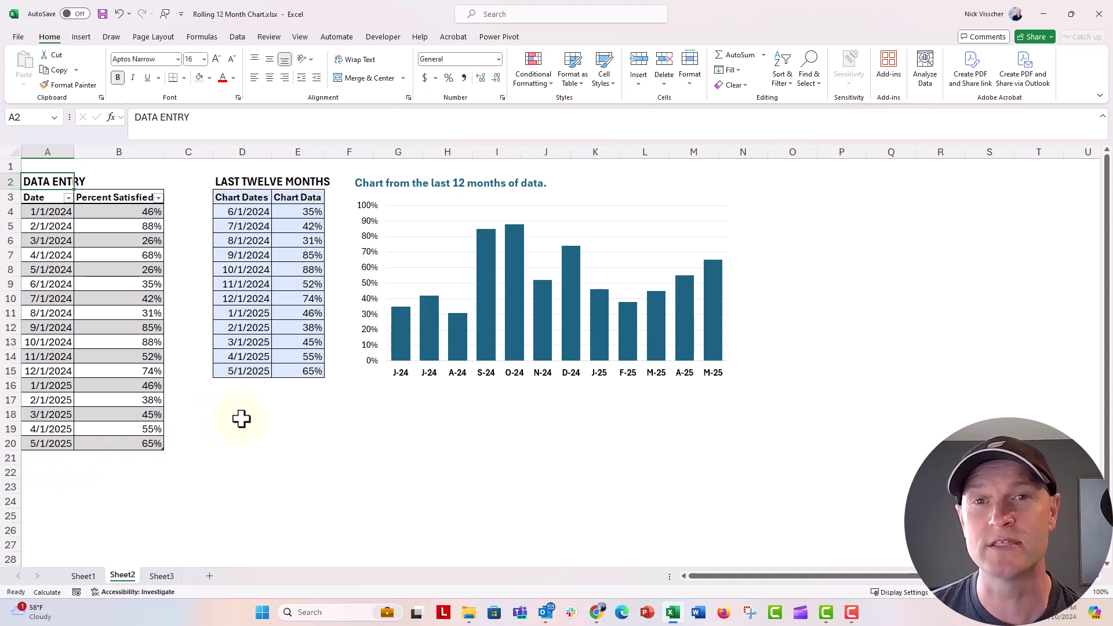
pyautogui.click(445, 241)
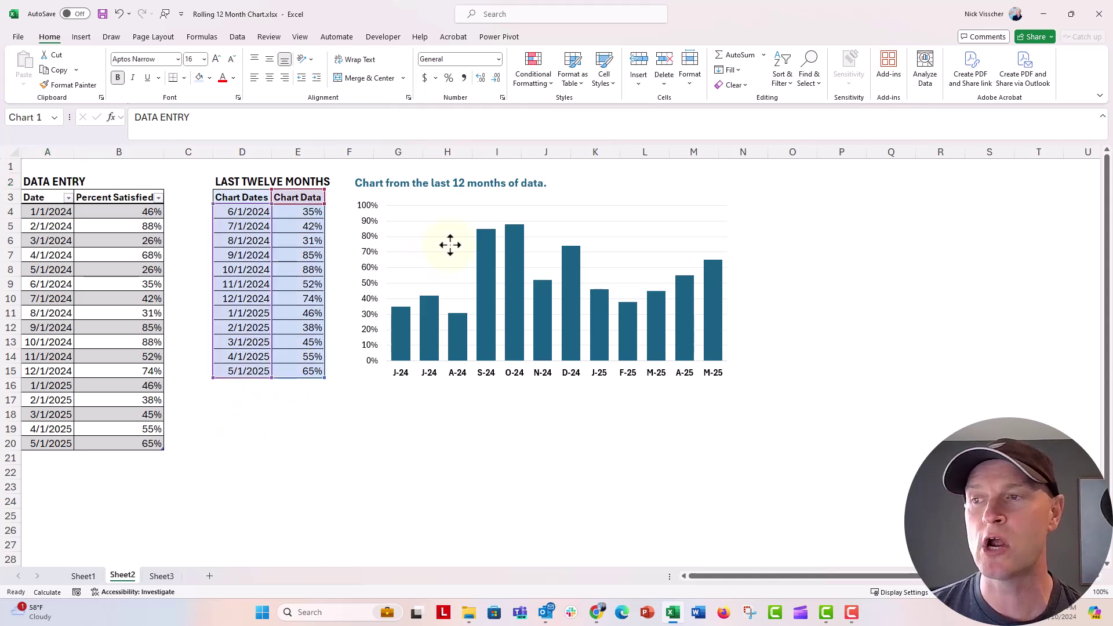
pyautogui.click(427, 173)
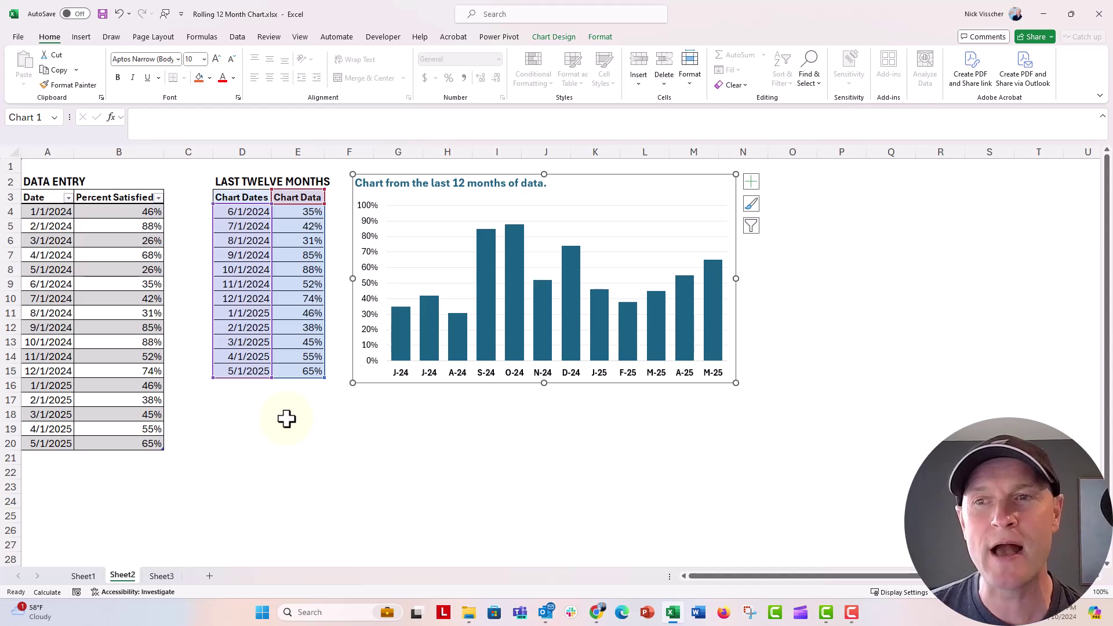
# Add a 6/1/2025 row at 78% to the data entry table so table and chart roll to June 2025
pyautogui.moveTo(49, 197); pyautogui.dragTo(50, 458)
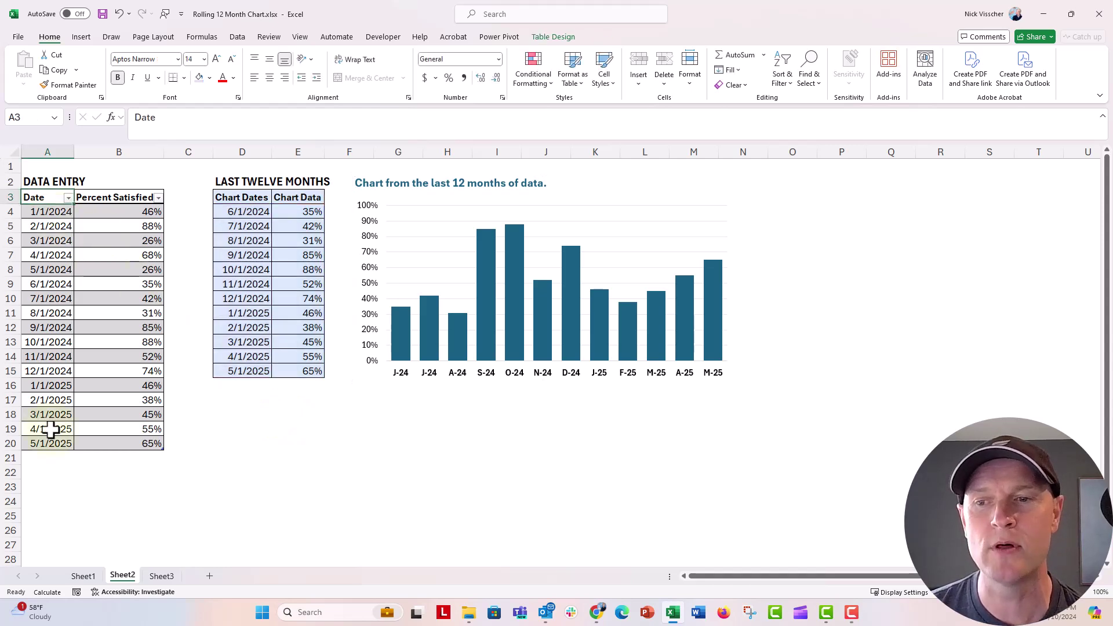
pyautogui.click(49, 457)
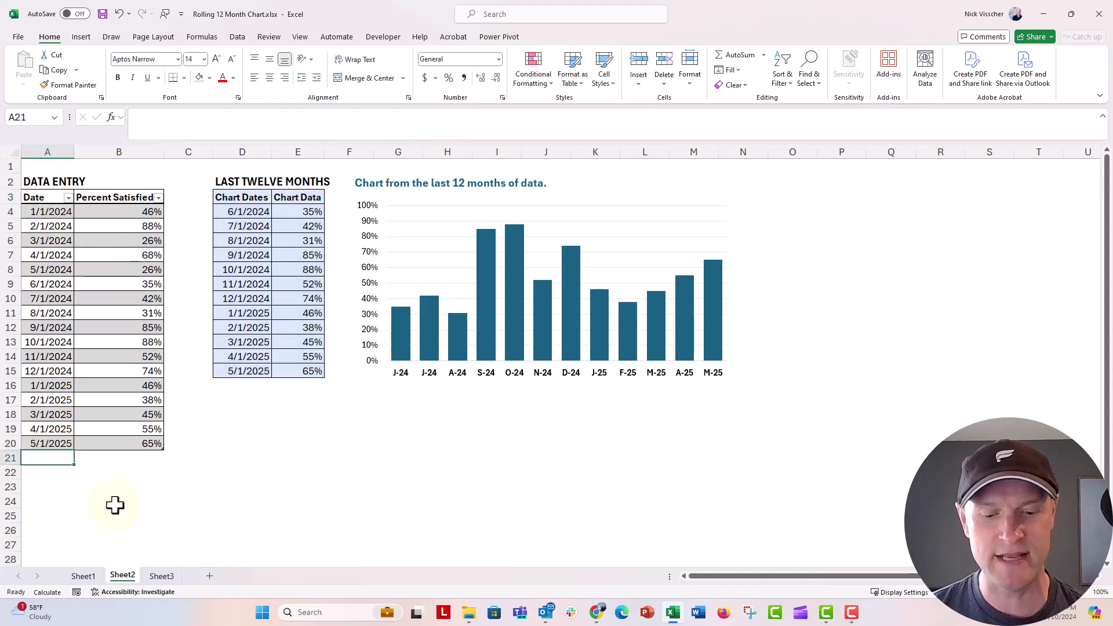
pyautogui.write('6/1')
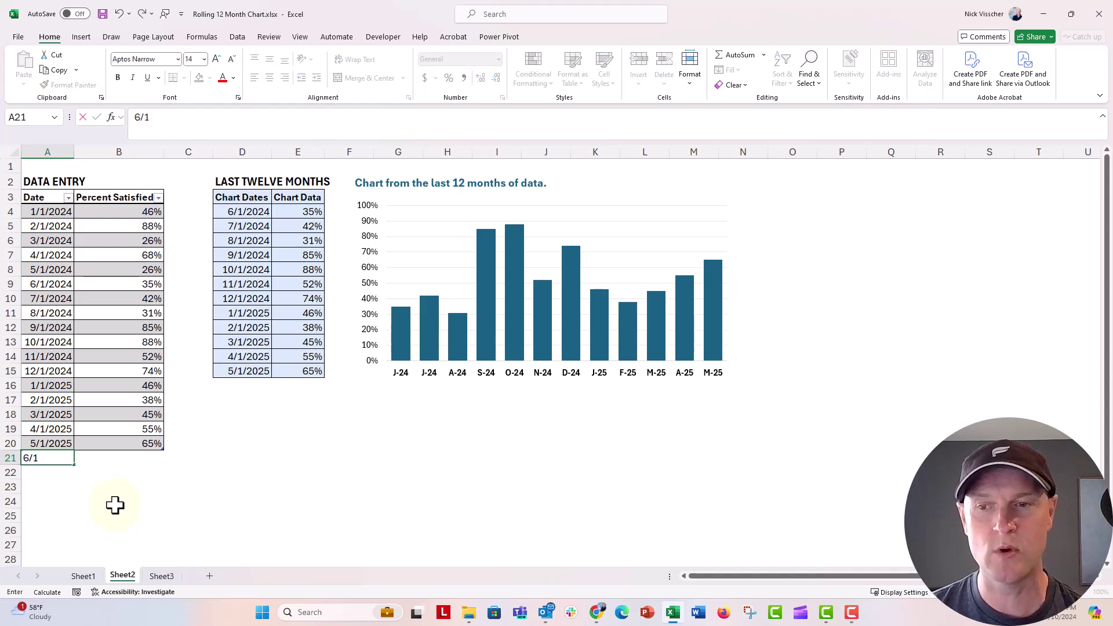
pyautogui.write('/2025')
pyautogui.press('Tab')
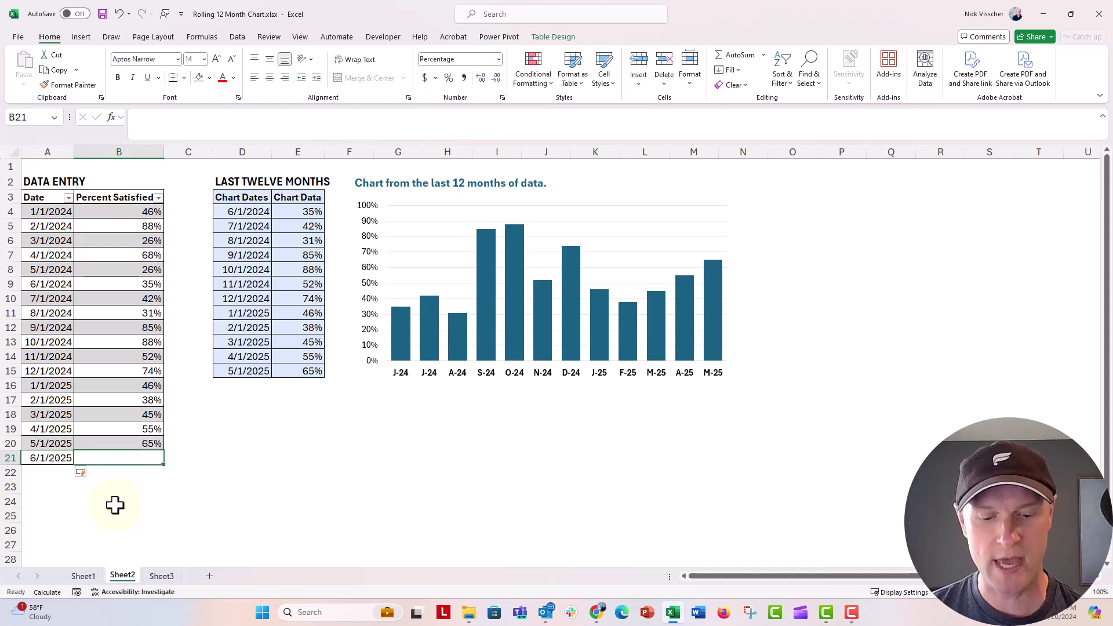
pyautogui.write('78')
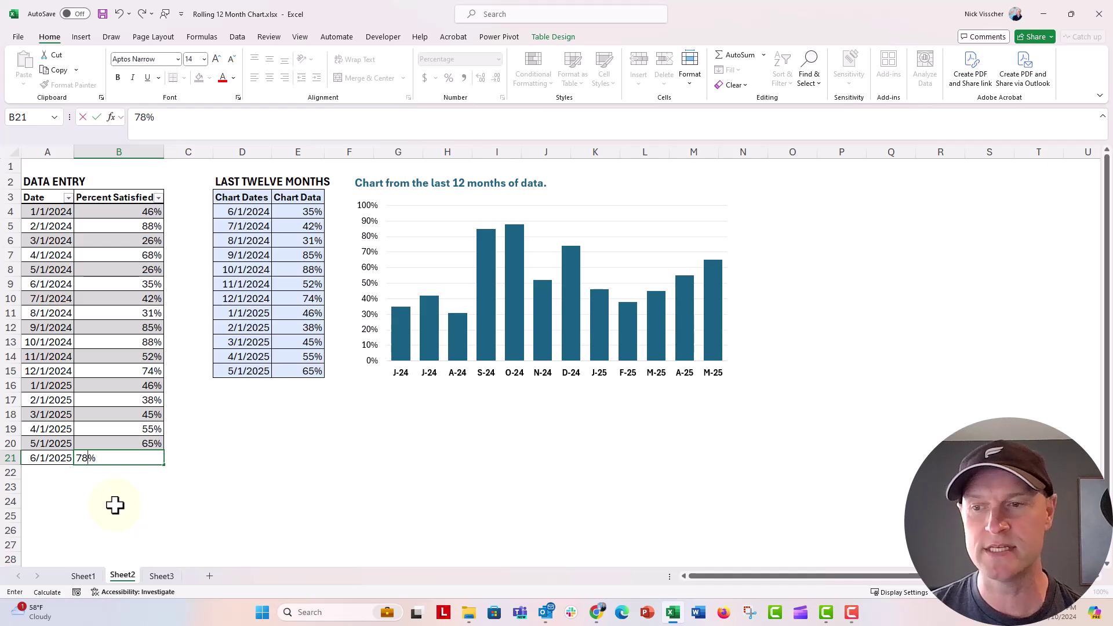
pyautogui.press('Return')
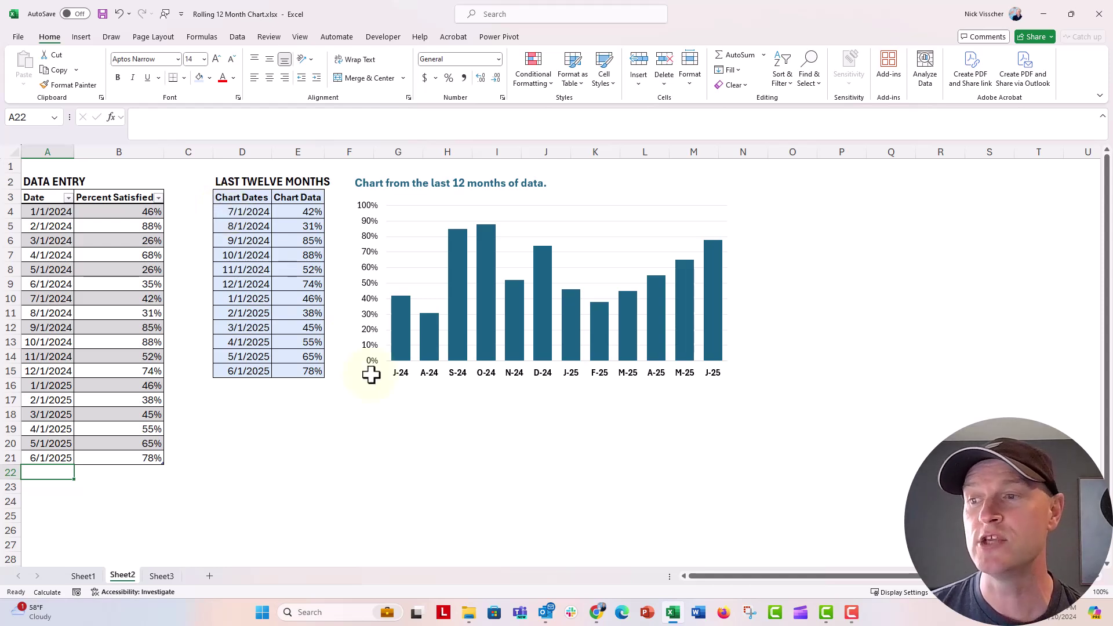
pyautogui.click(391, 375)
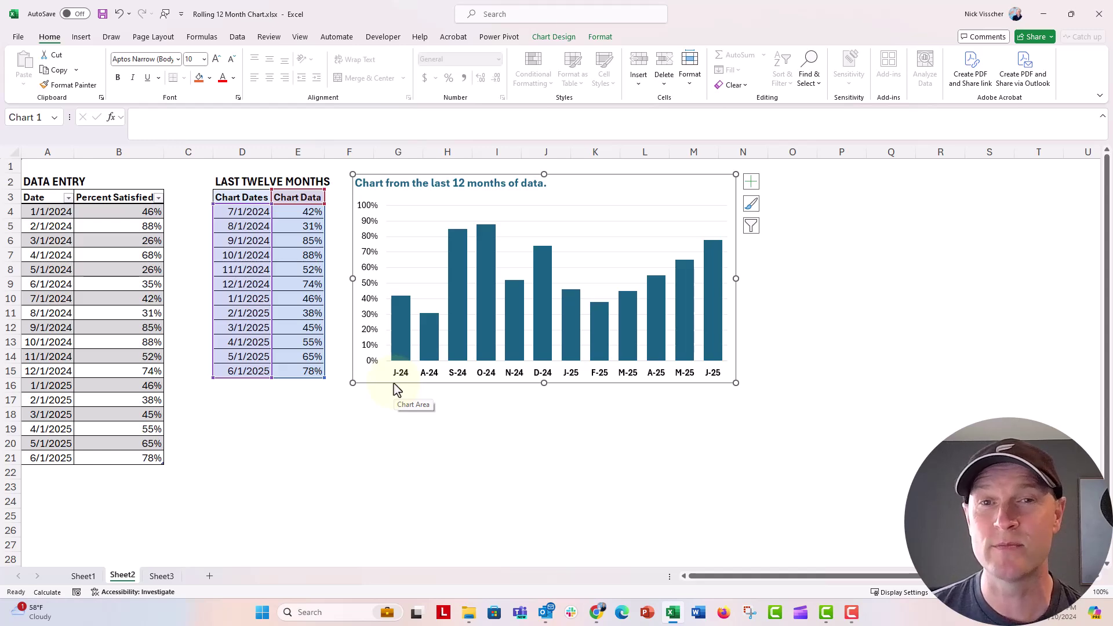
# Switch to Sheet3, review the B3:C20 date and percent list, and select F4 under Date
pyautogui.click(162, 576)
pyautogui.click(206, 488)
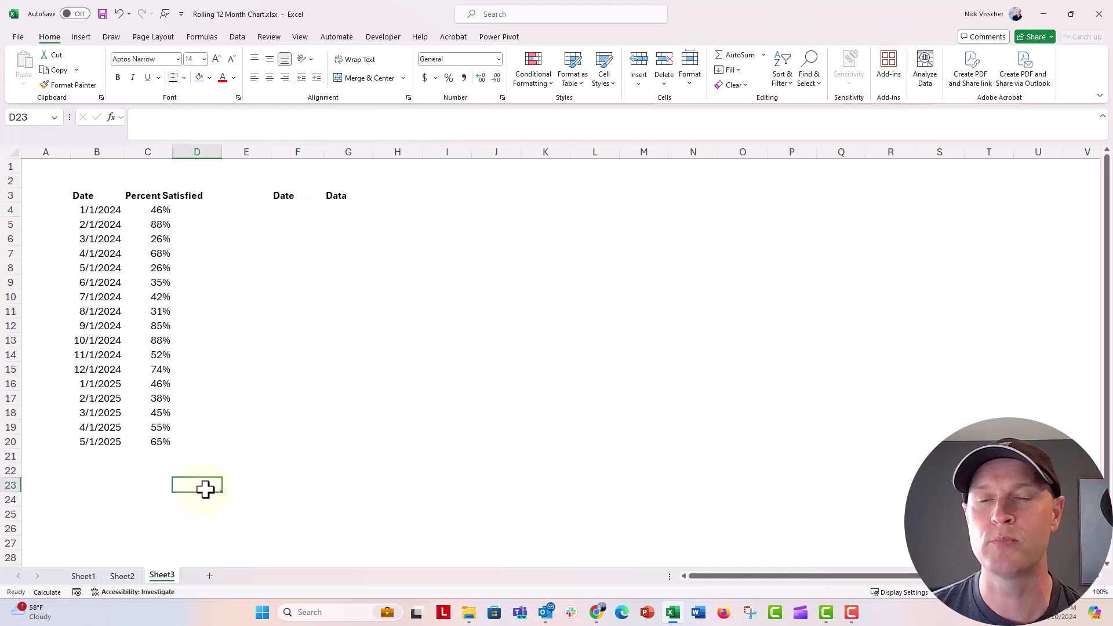
pyautogui.moveTo(91, 196); pyautogui.dragTo(143, 442)
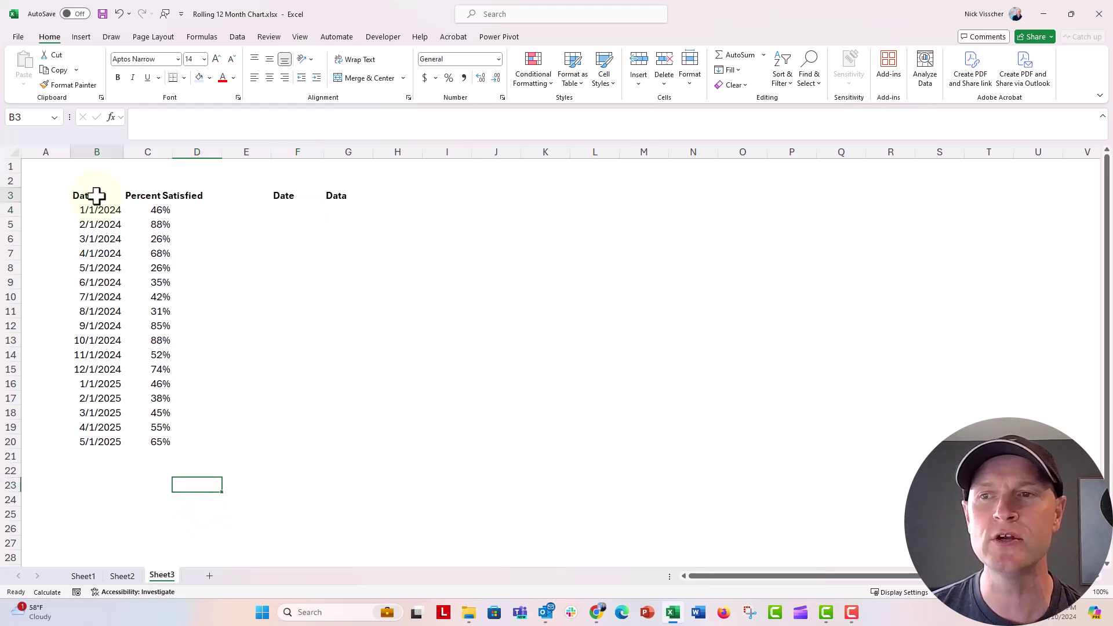
pyautogui.click(129, 472)
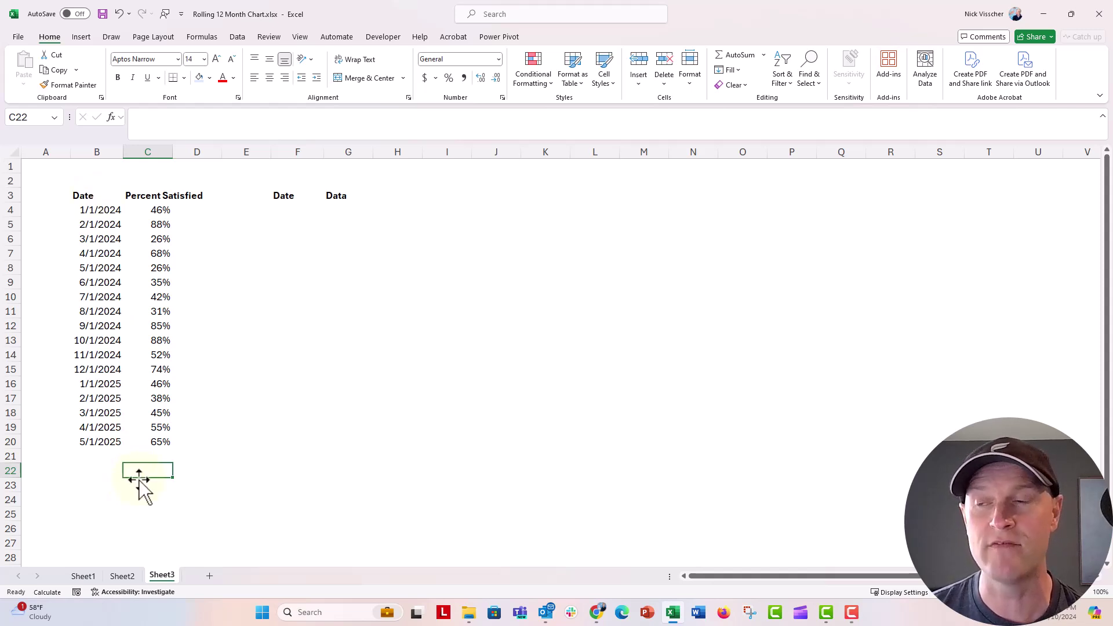
pyautogui.click(286, 210)
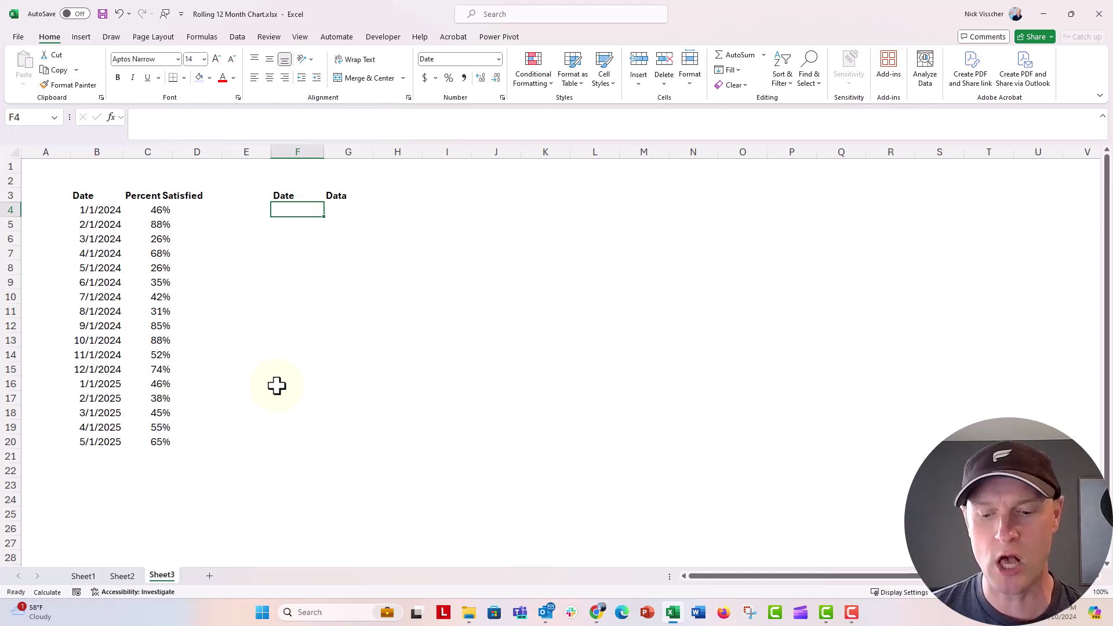
pyautogui.write('=off')
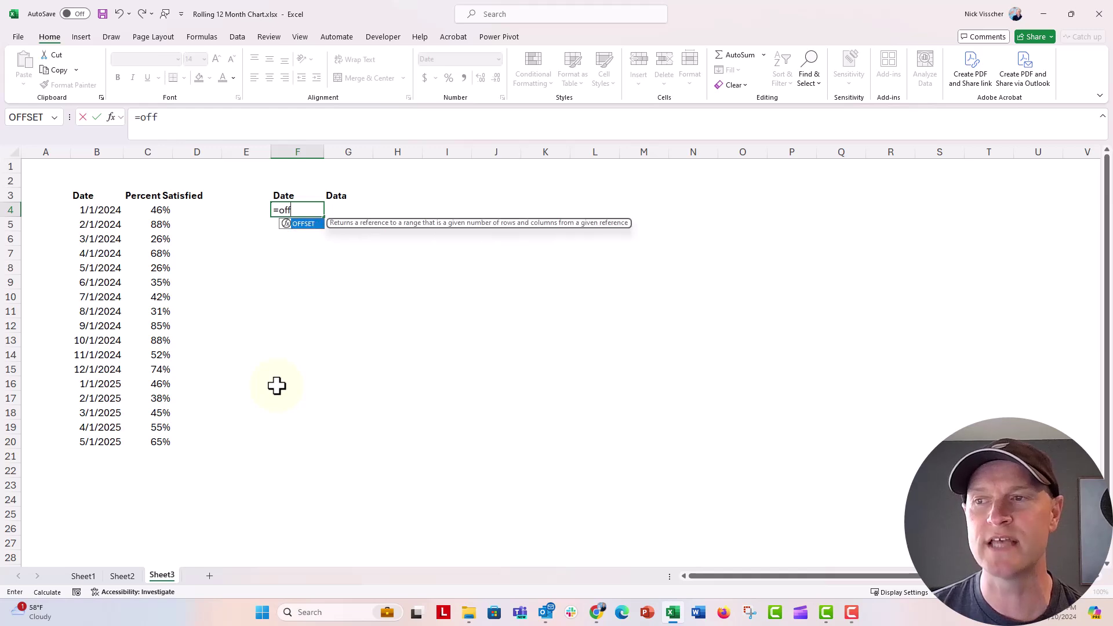
pyautogui.write('set(')
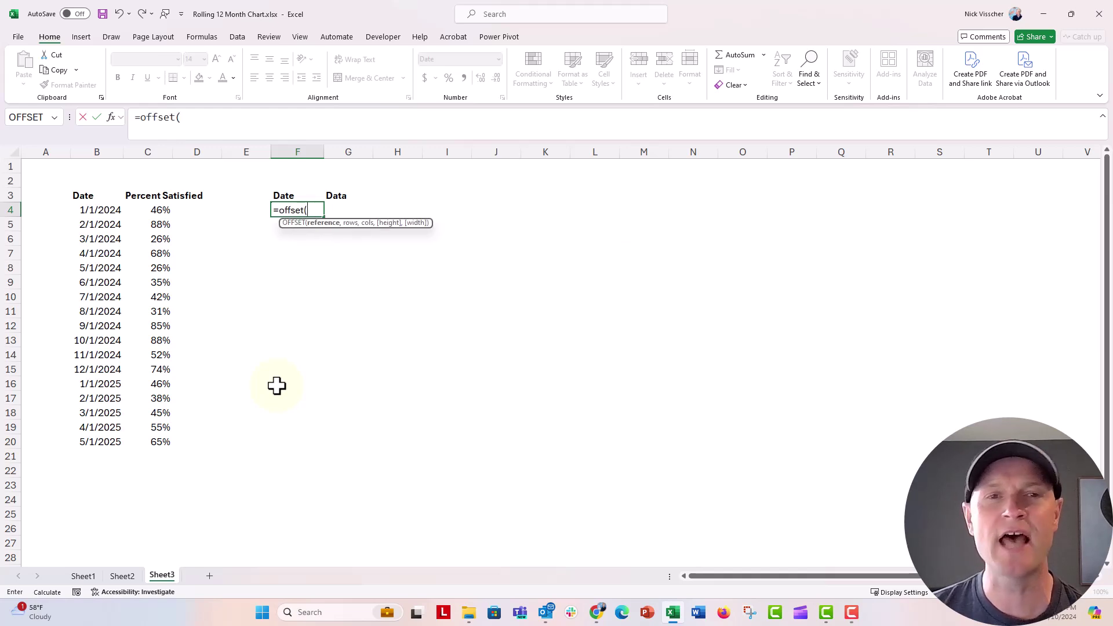
# Enter =OFFSET(B3,COUNT(B:B),0,-12,1) in F4 so the last twelve dates spill down
pyautogui.click(104, 196)
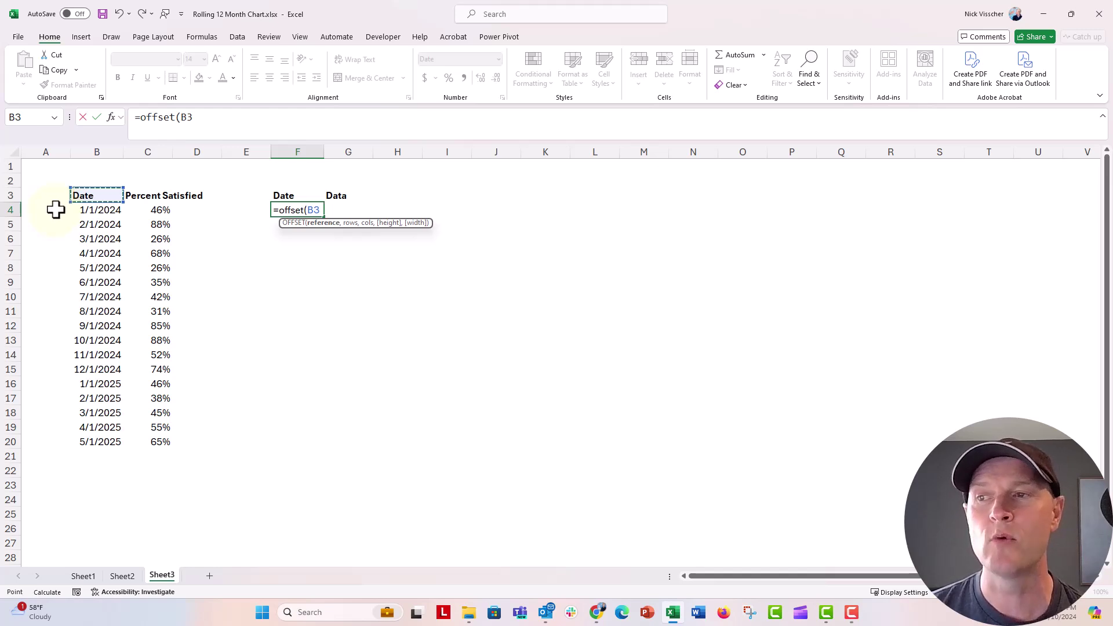
pyautogui.write(',')
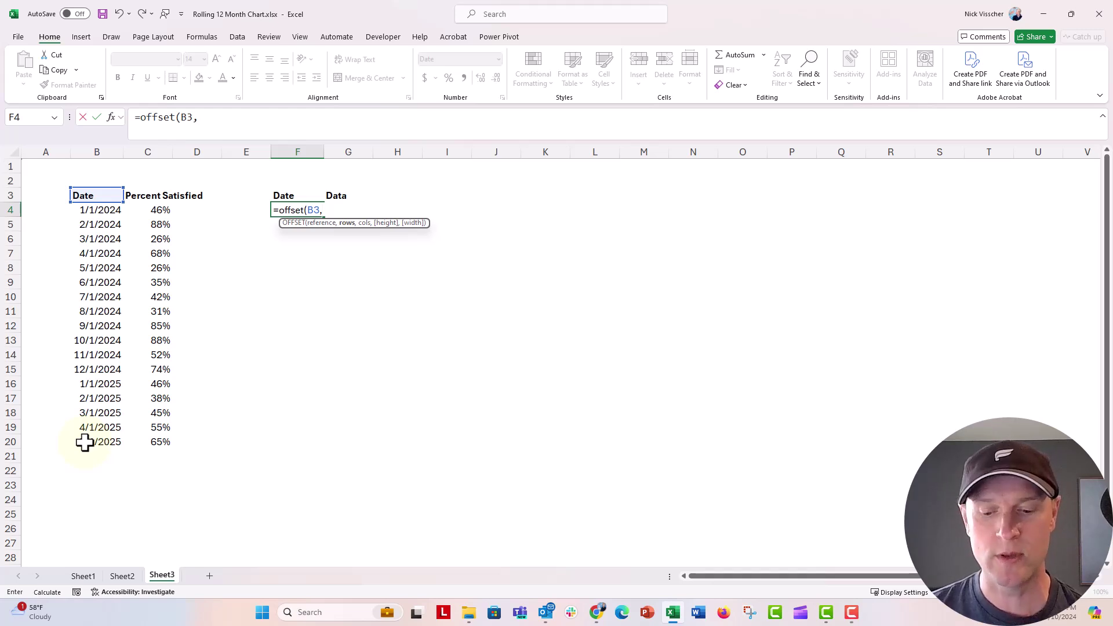
pyautogui.write('cou')
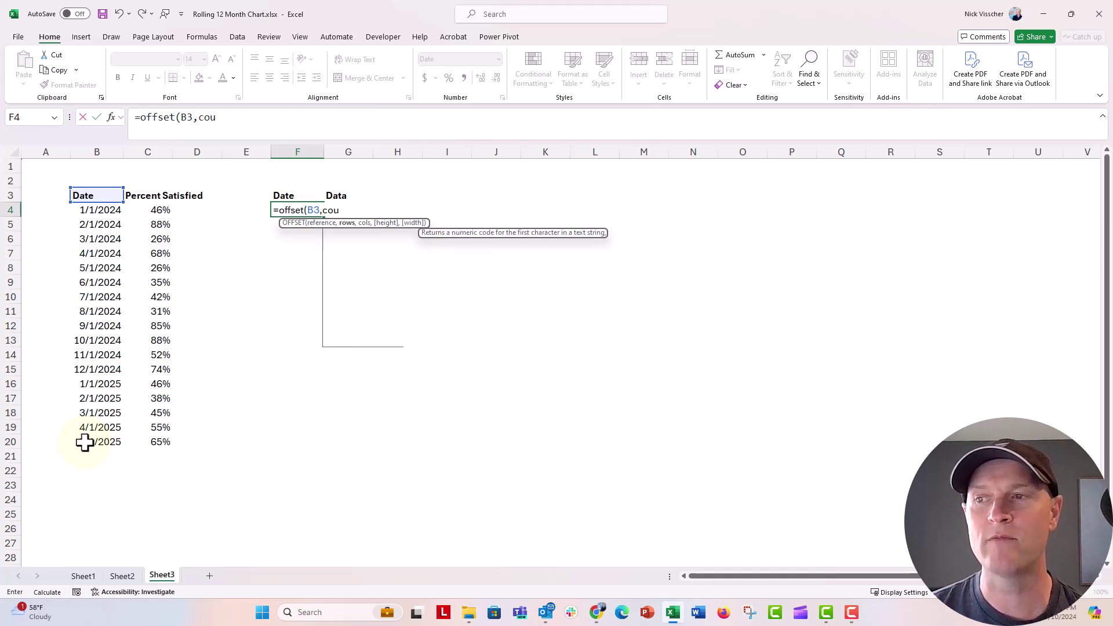
pyautogui.write('nt(')
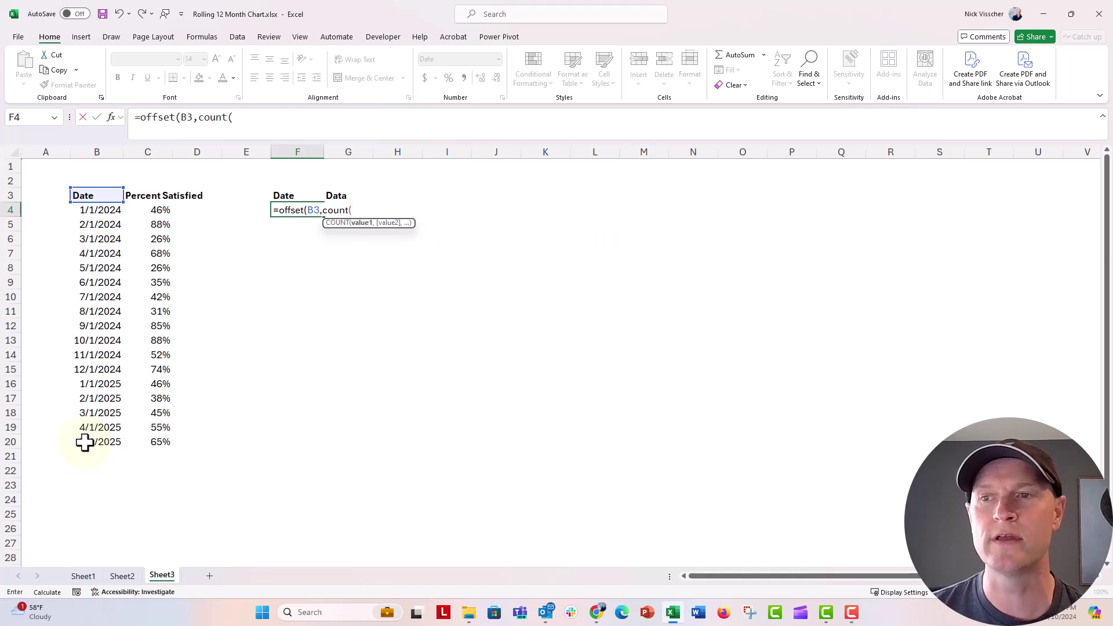
pyautogui.click(96, 149)
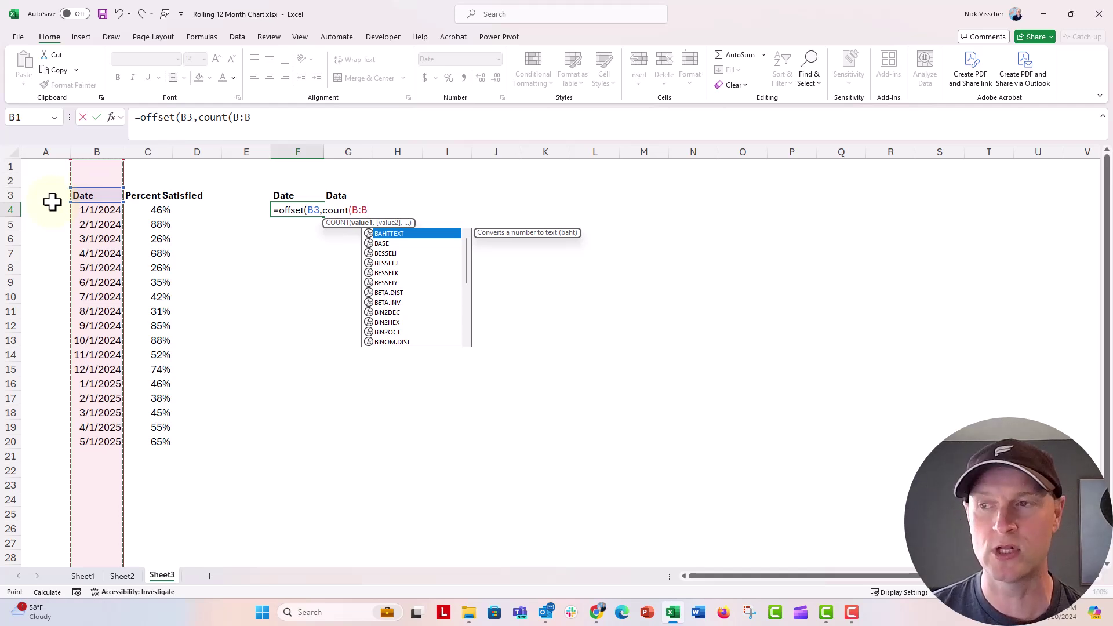
pyautogui.write('),')
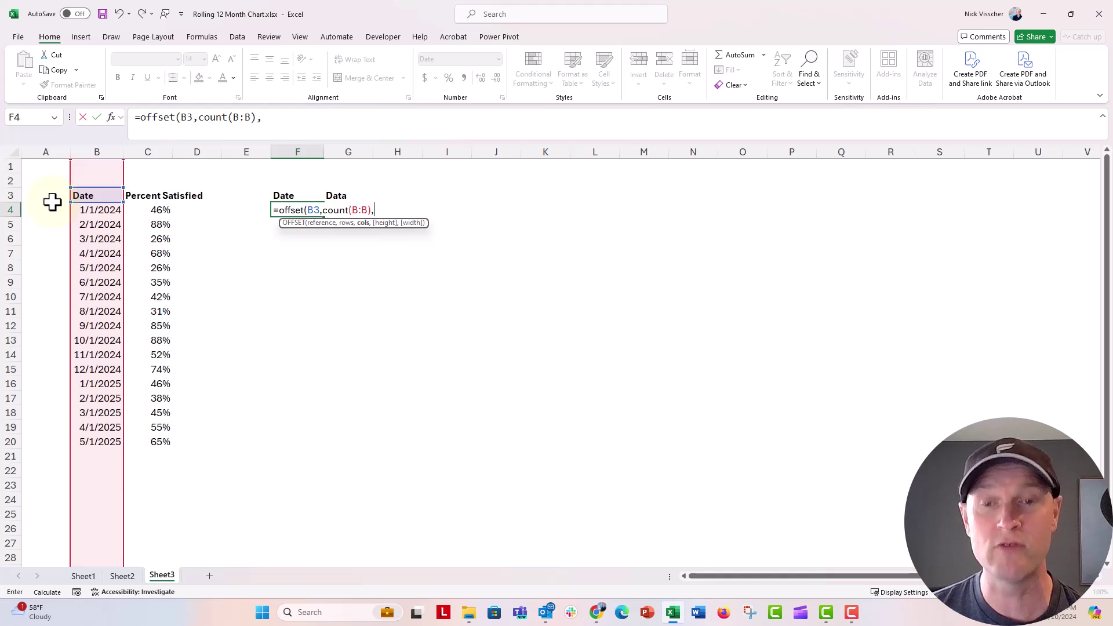
pyautogui.write('0')
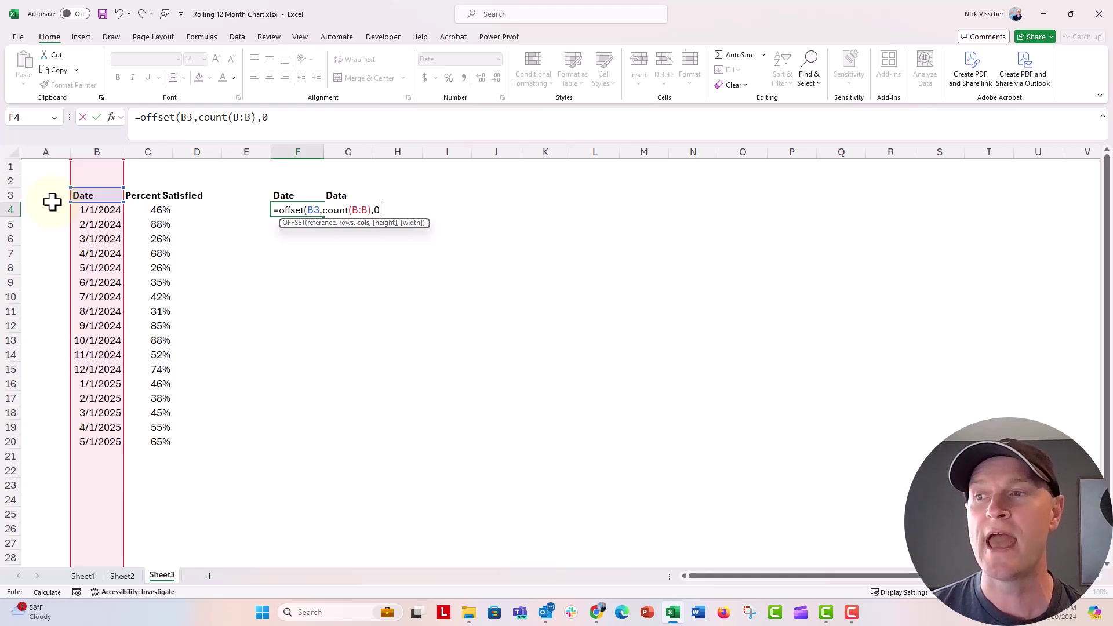
pyautogui.write(',-')
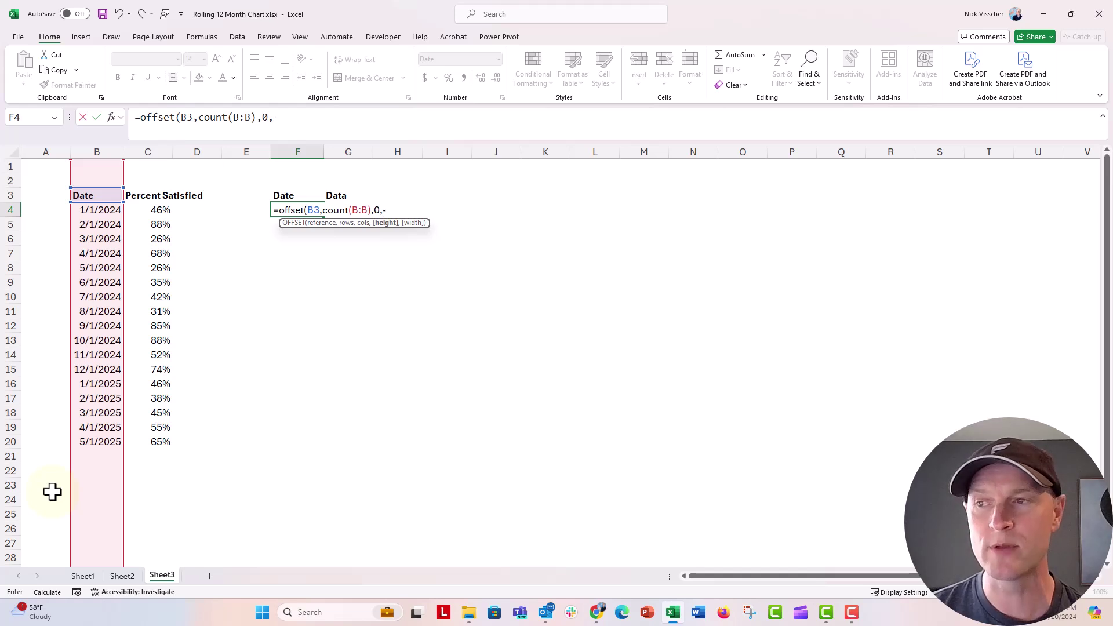
pyautogui.write('12,')
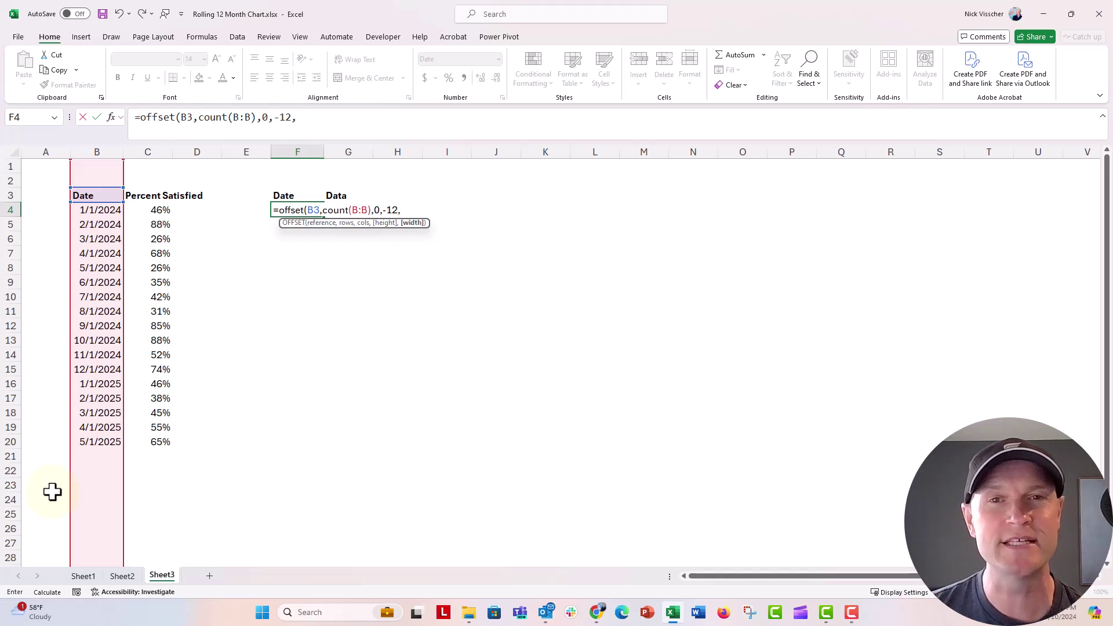
pyautogui.write('1')
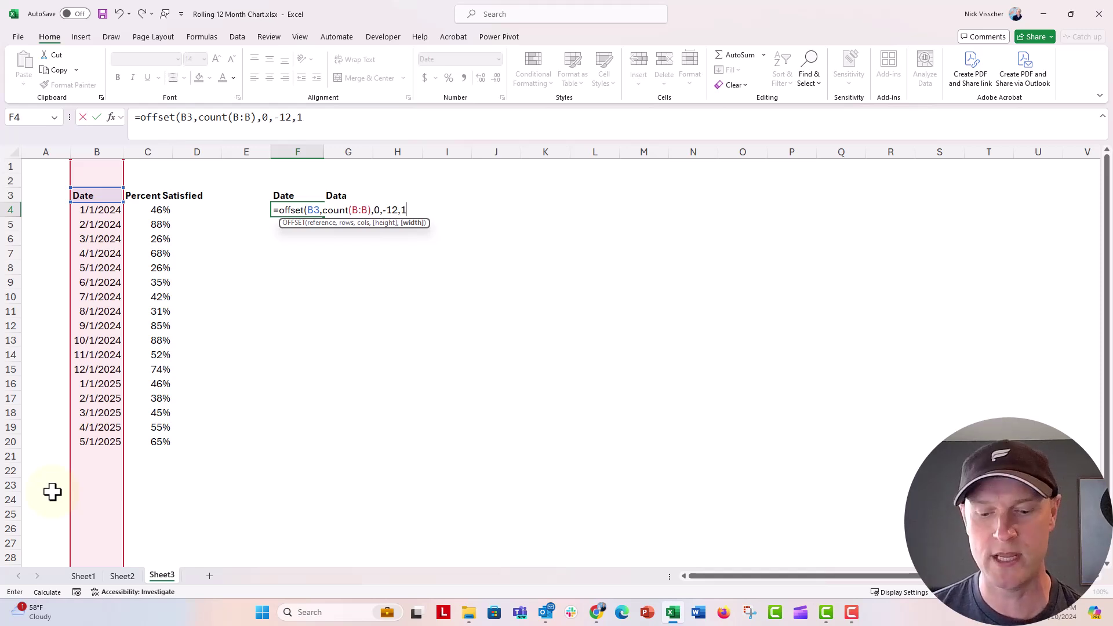
pyautogui.write(')')
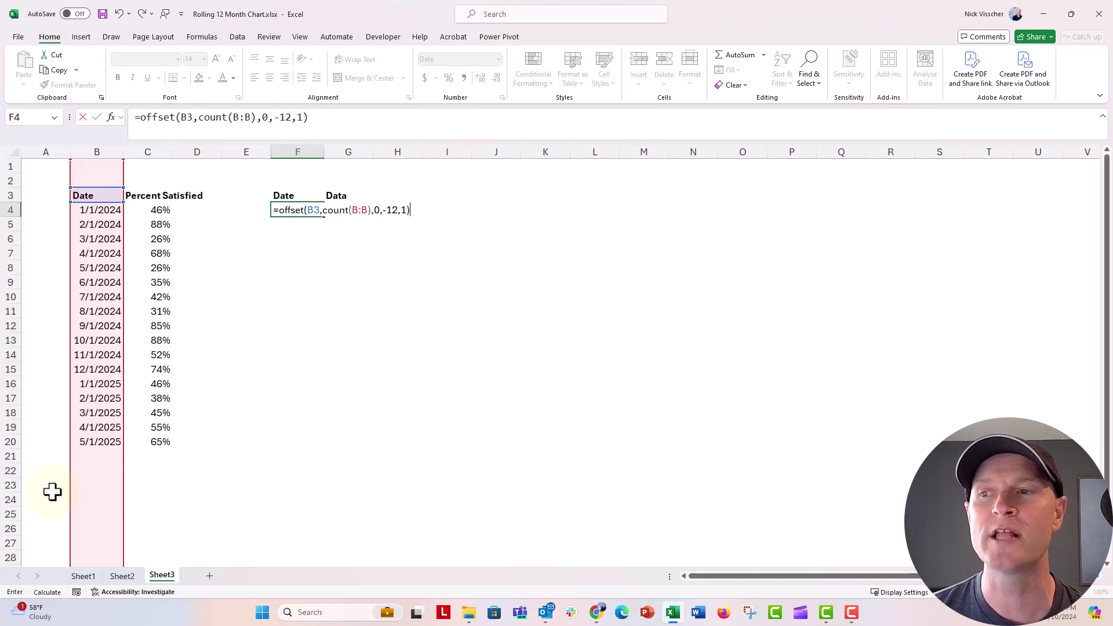
pyautogui.press('Return')
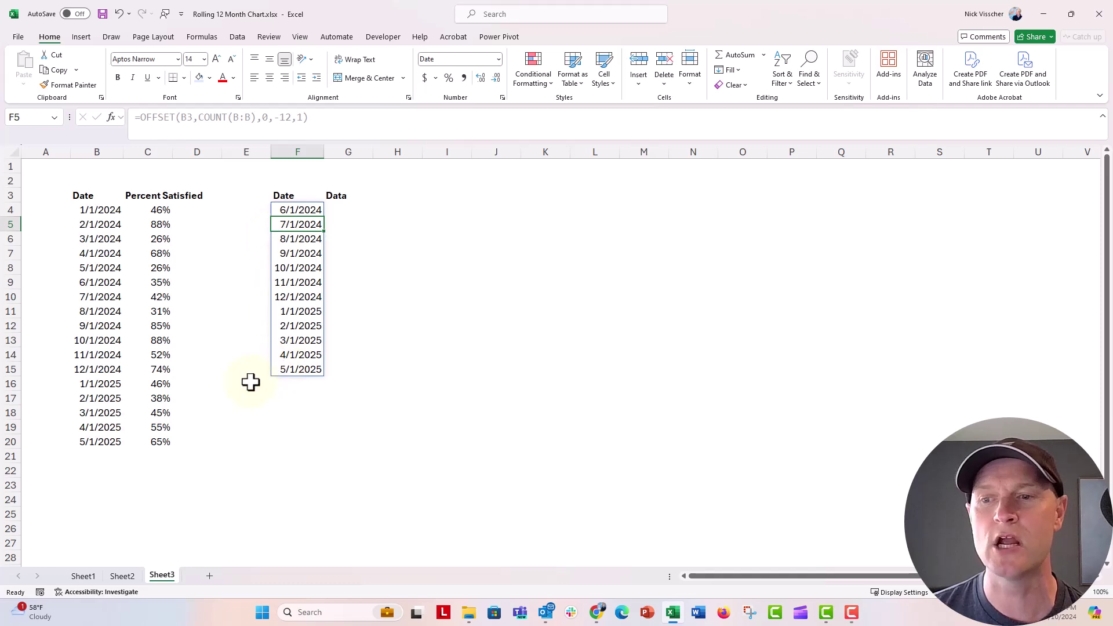
# Add a 6/1/2025 row at 67% to the source list so the rolling dates shift to June 2025
pyautogui.click(87, 454)
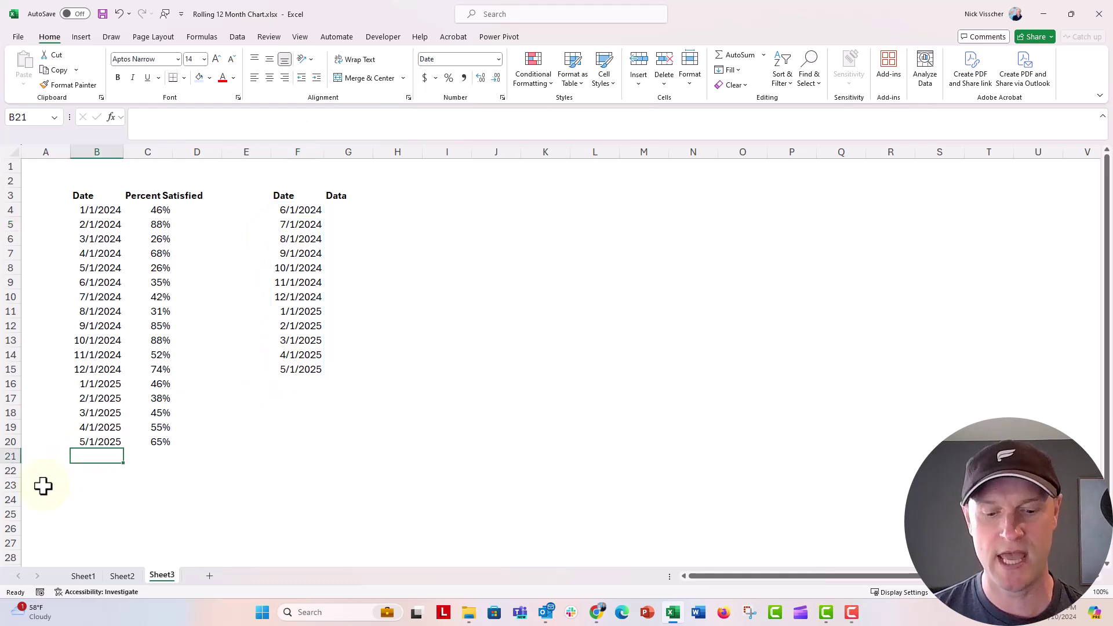
pyautogui.write('6/1/2025')
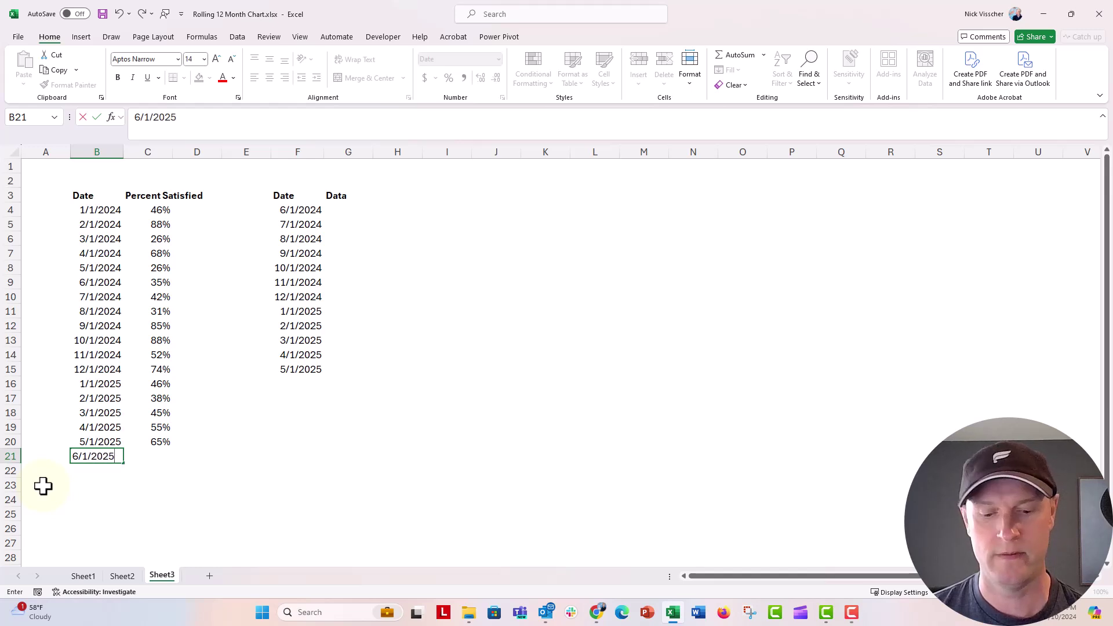
pyautogui.press('Tab')
pyautogui.write('67%')
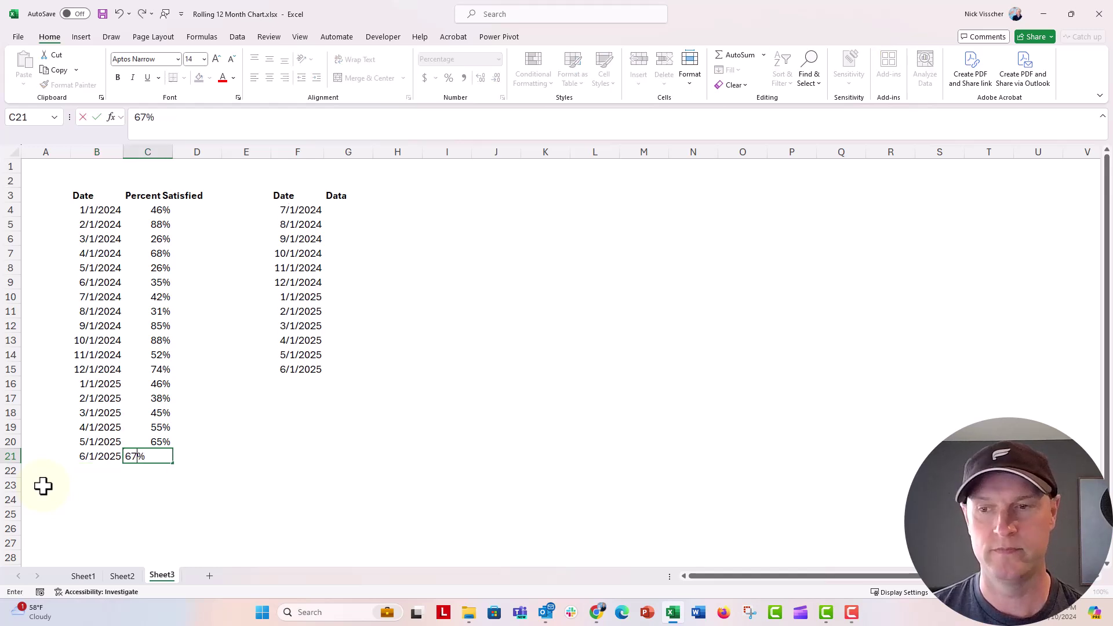
pyautogui.press('Return')
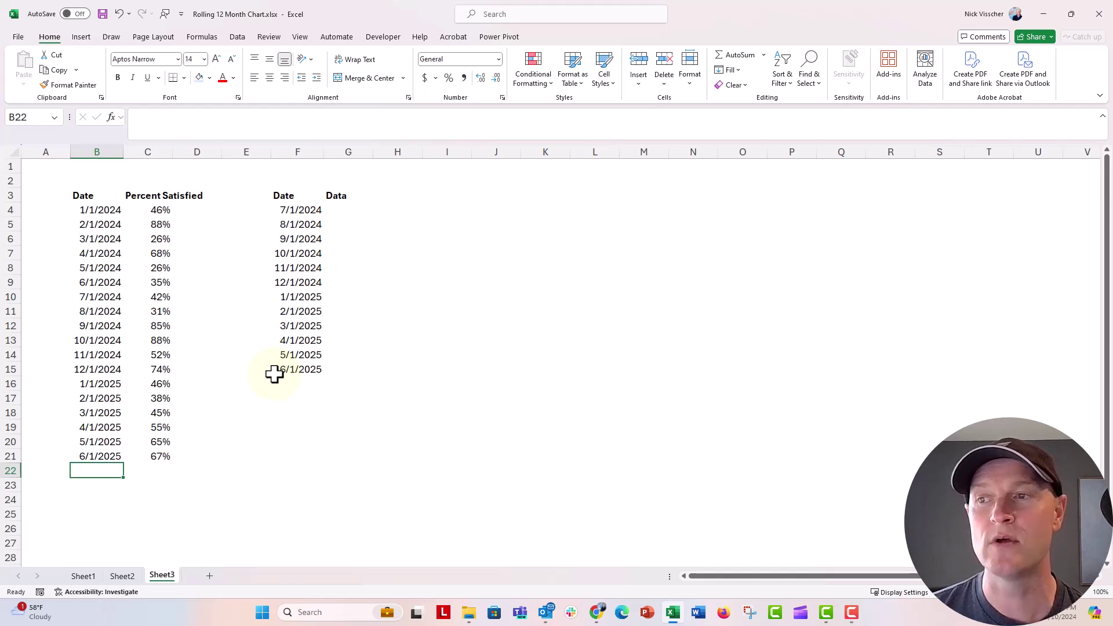
# Enter =OFFSET(C3,COUNT(C:C),0,-12,1) in G4 so the twelve percentages 42% to 67% spill down
pyautogui.click(339, 210)
pyautogui.write('=')
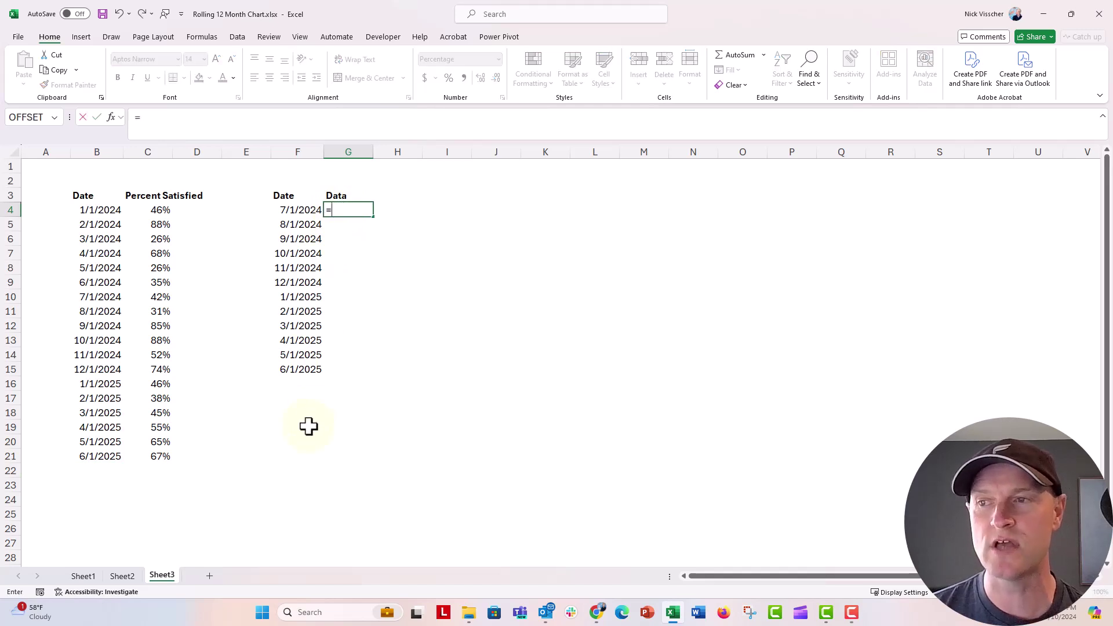
pyautogui.write('offset(')
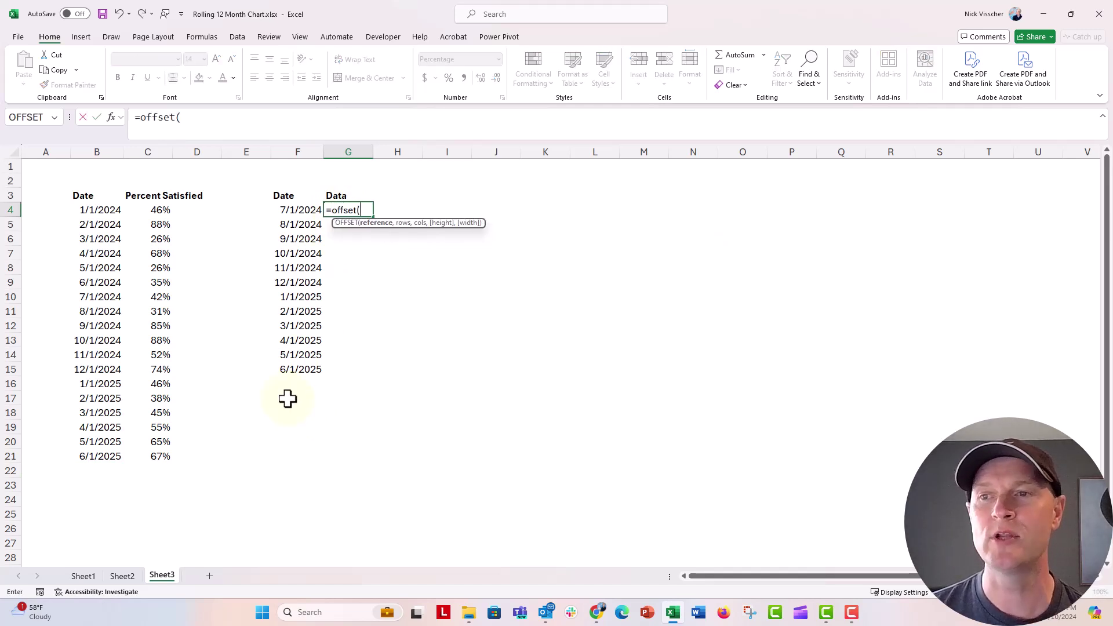
pyautogui.click(132, 194)
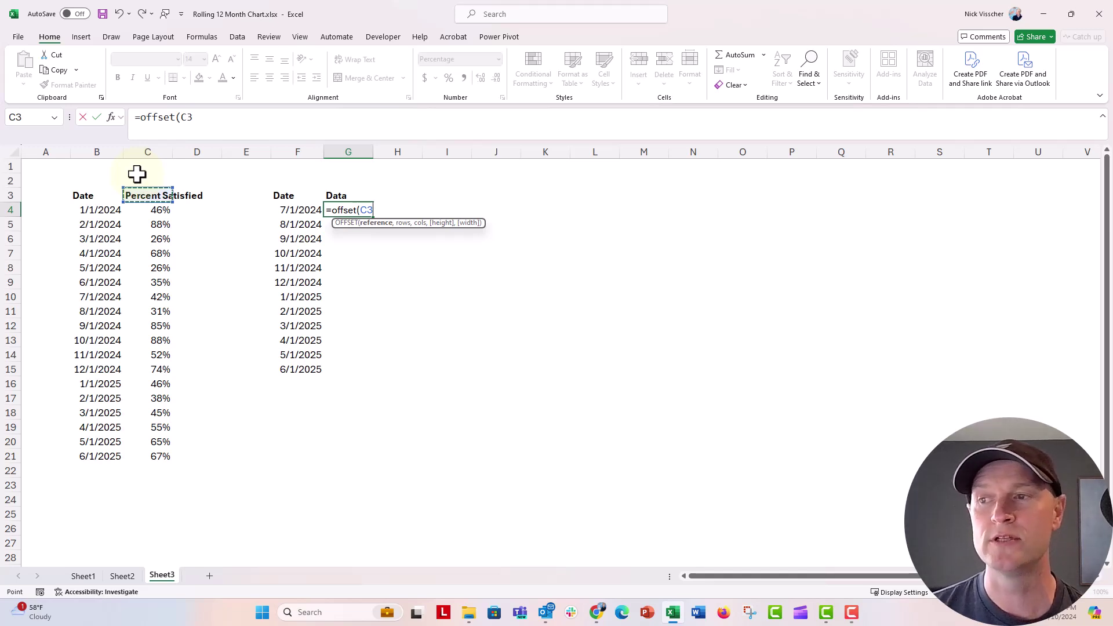
pyautogui.write(',')
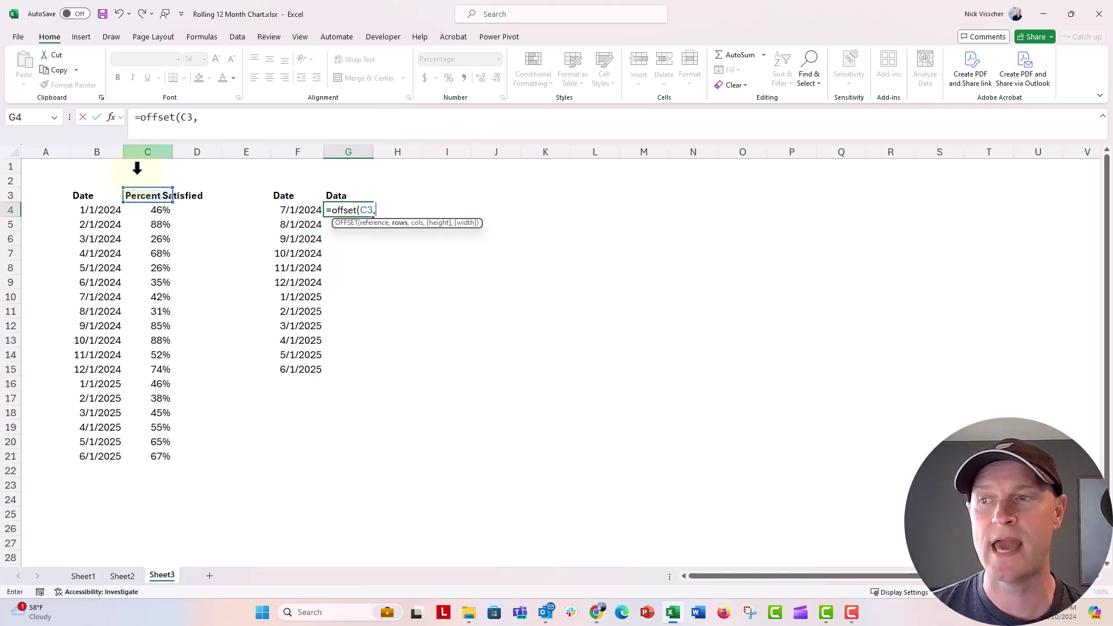
pyautogui.write('count(')
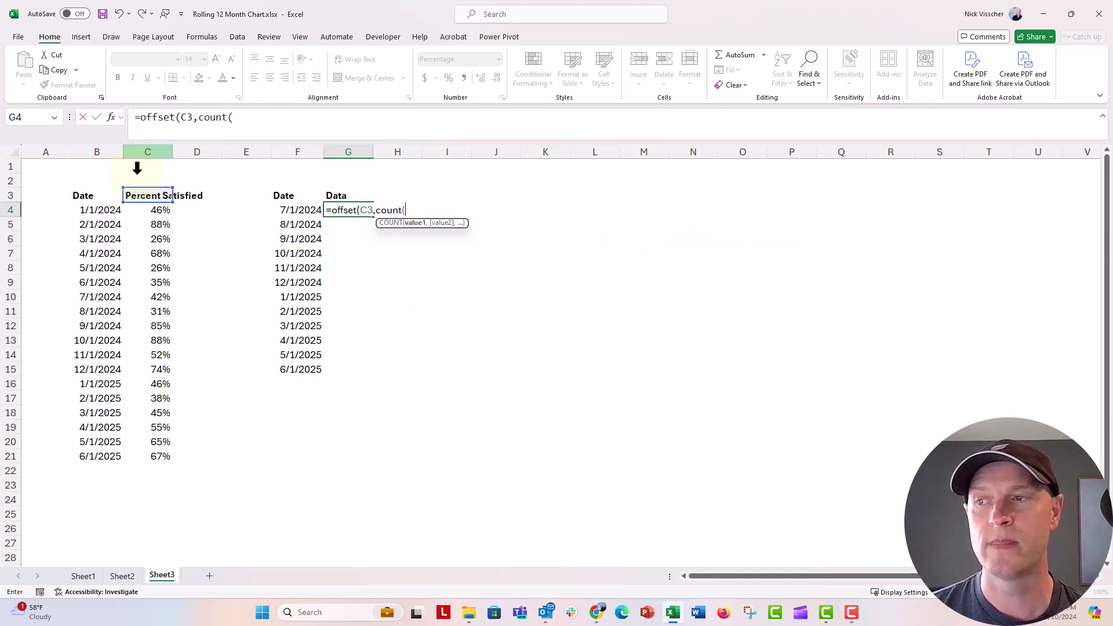
pyautogui.click(149, 148)
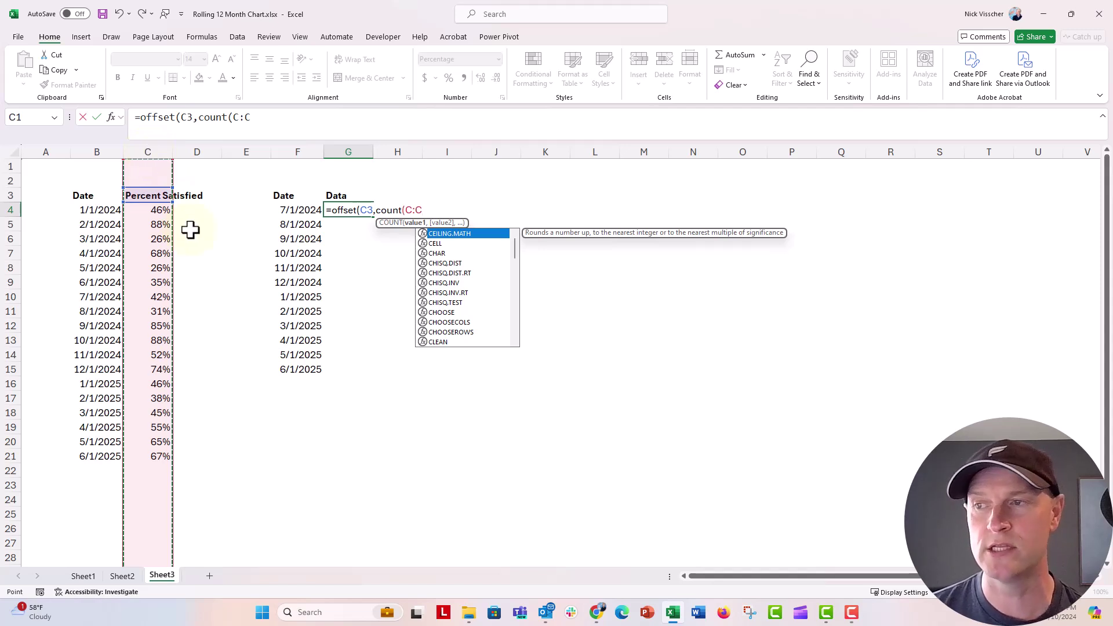
pyautogui.write('),0')
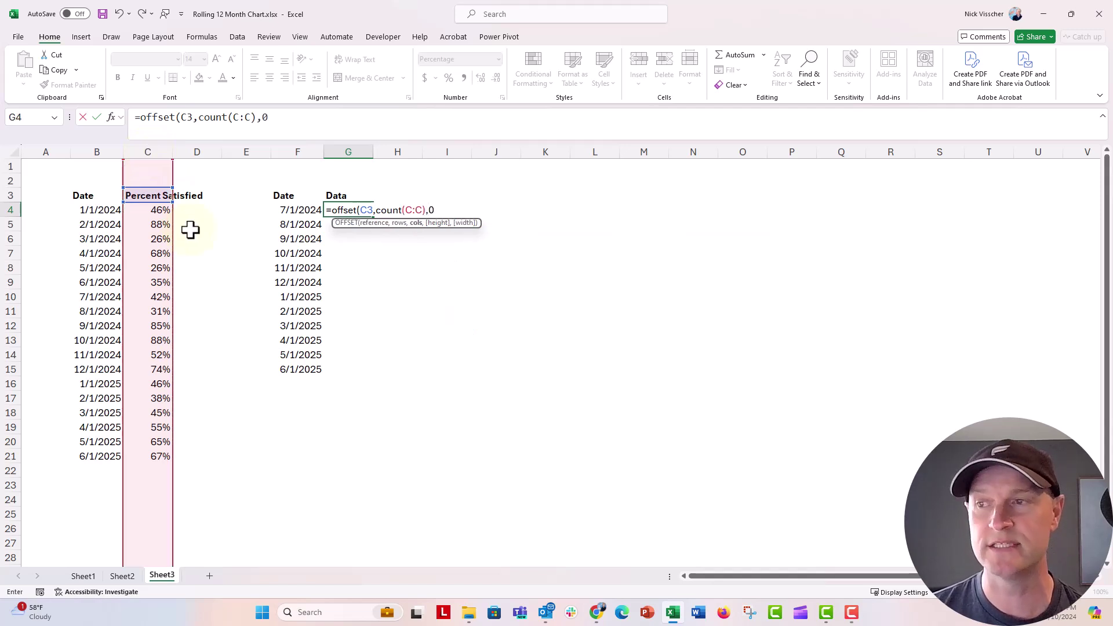
pyautogui.write(',-12')
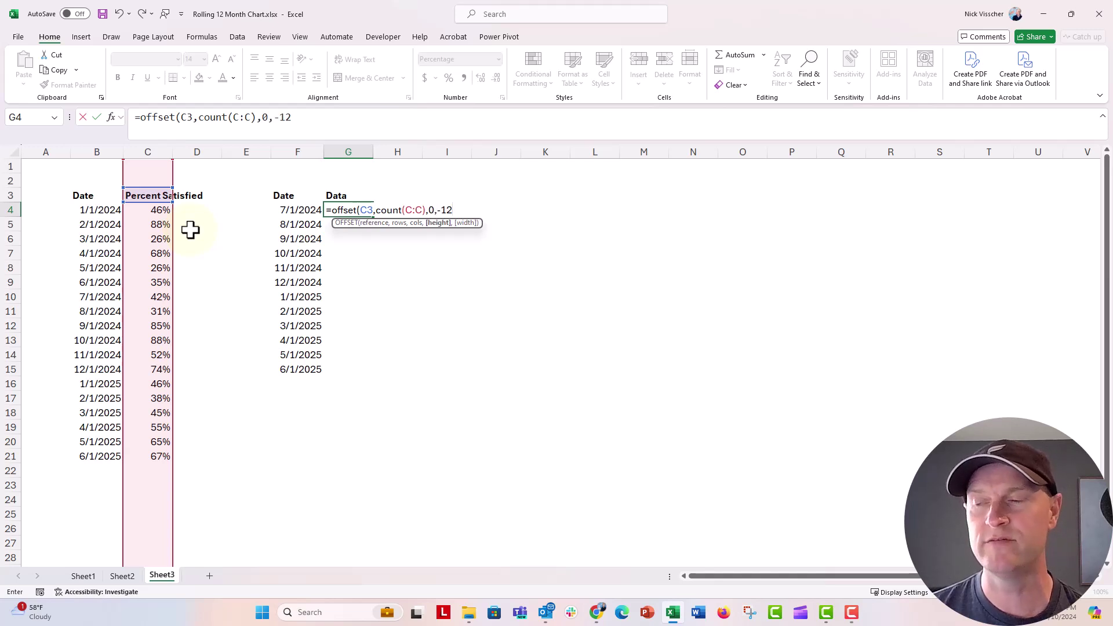
pyautogui.write(',1)')
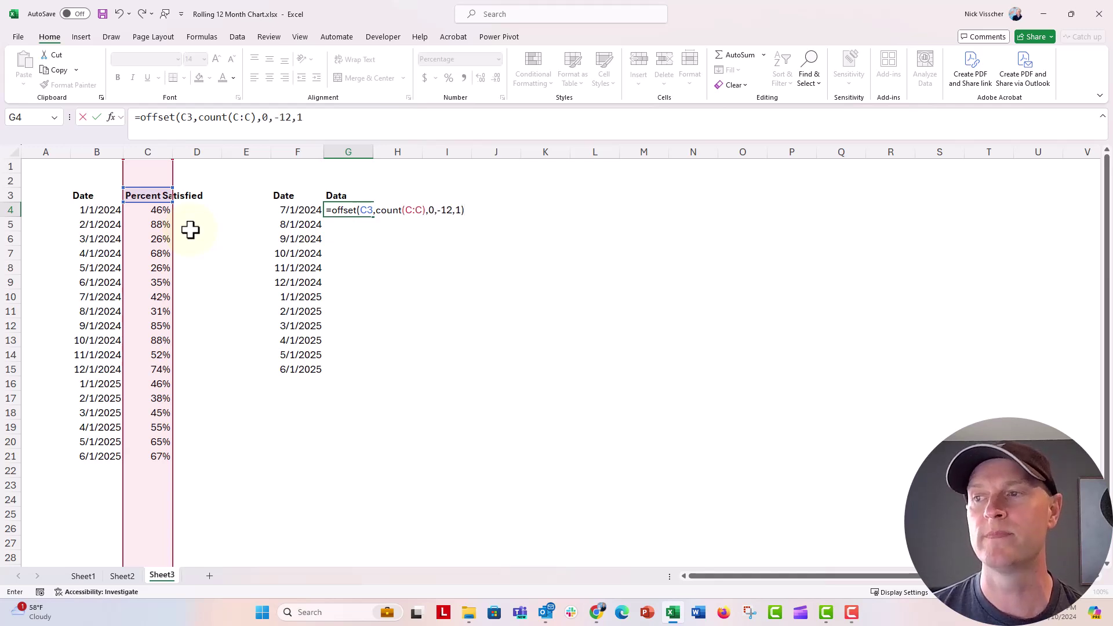
pyautogui.press('Return')
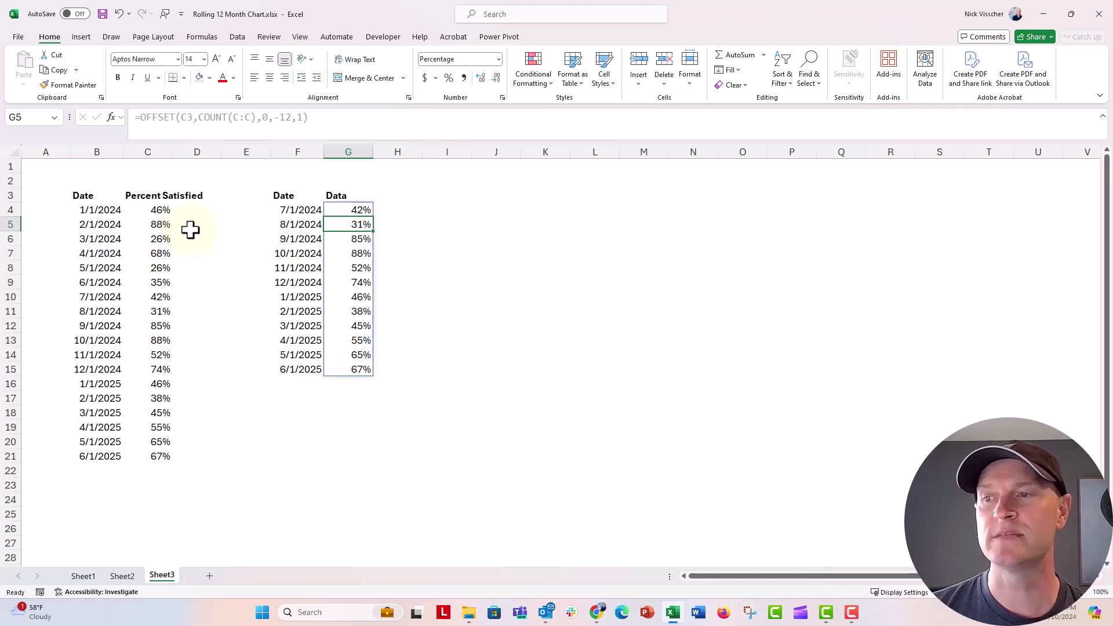
pyautogui.press('Down')
pyautogui.press('Down')
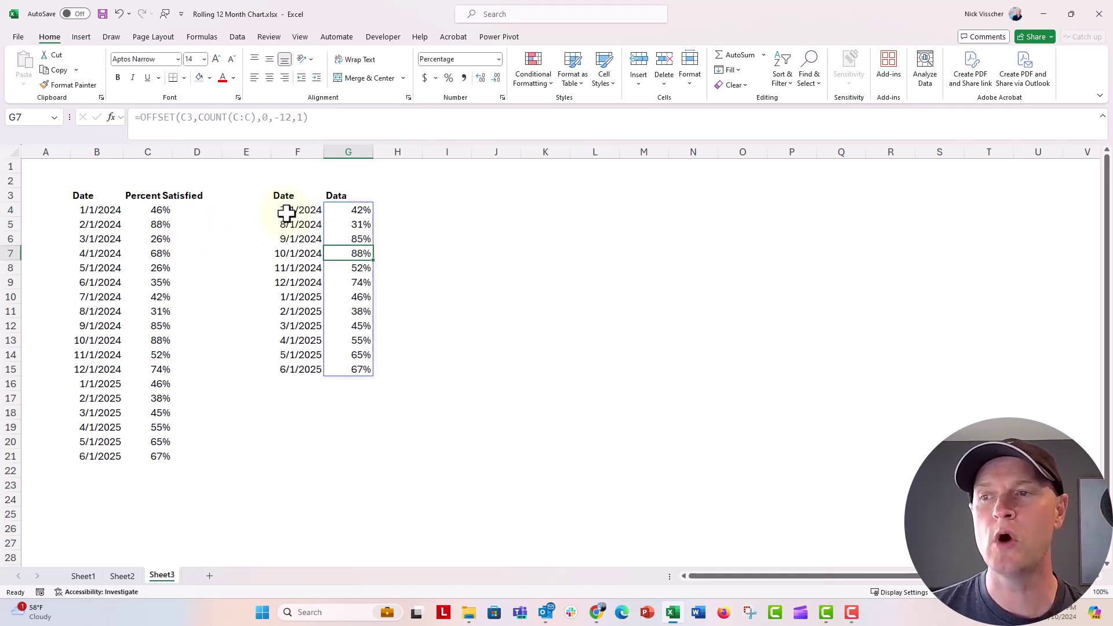
pyautogui.click(291, 211)
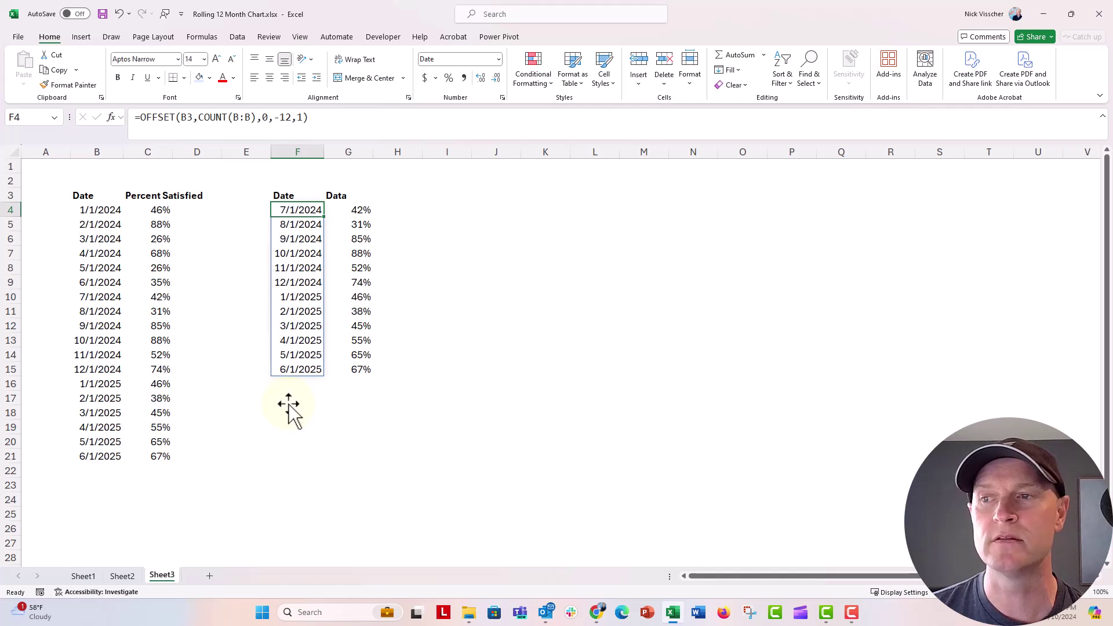
pyautogui.click(497, 59)
pyautogui.click(489, 80)
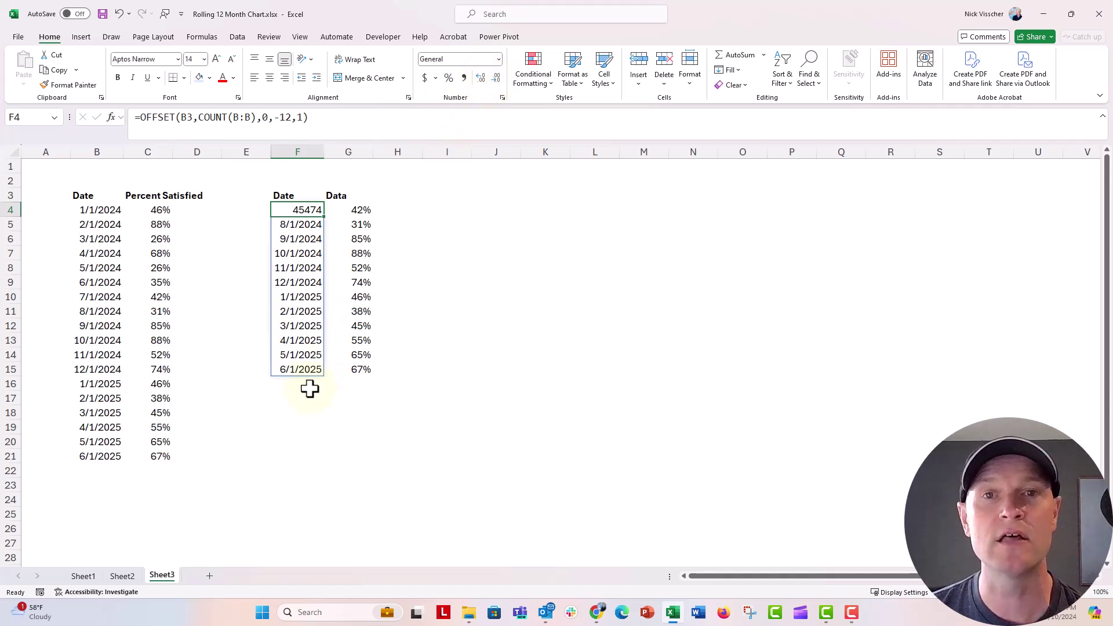
pyautogui.click(499, 61)
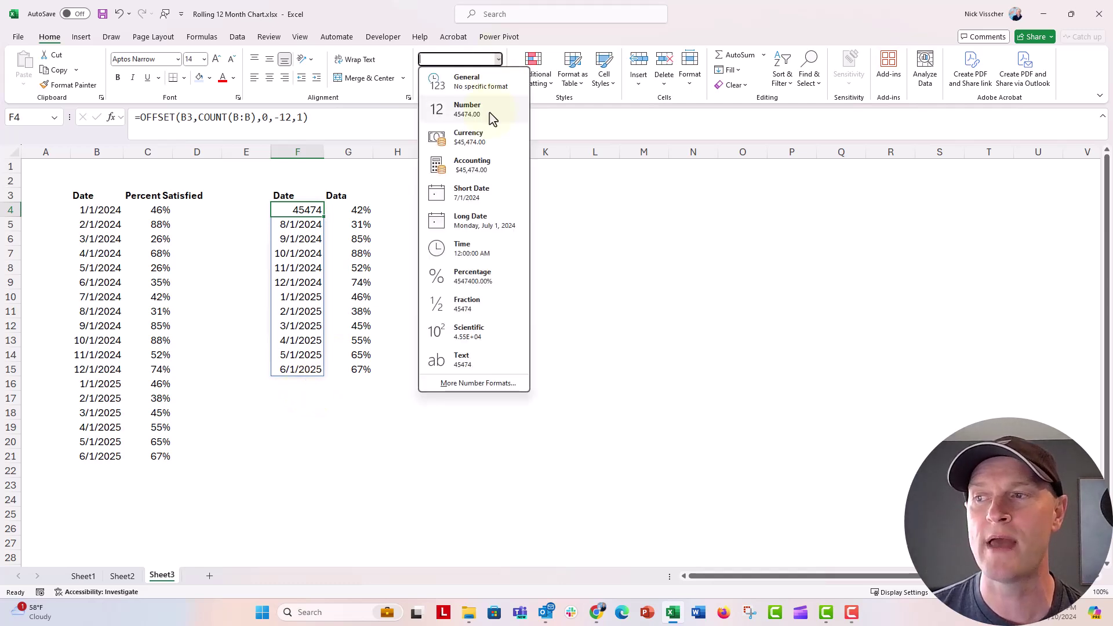
pyautogui.click(476, 193)
pyautogui.click(280, 450)
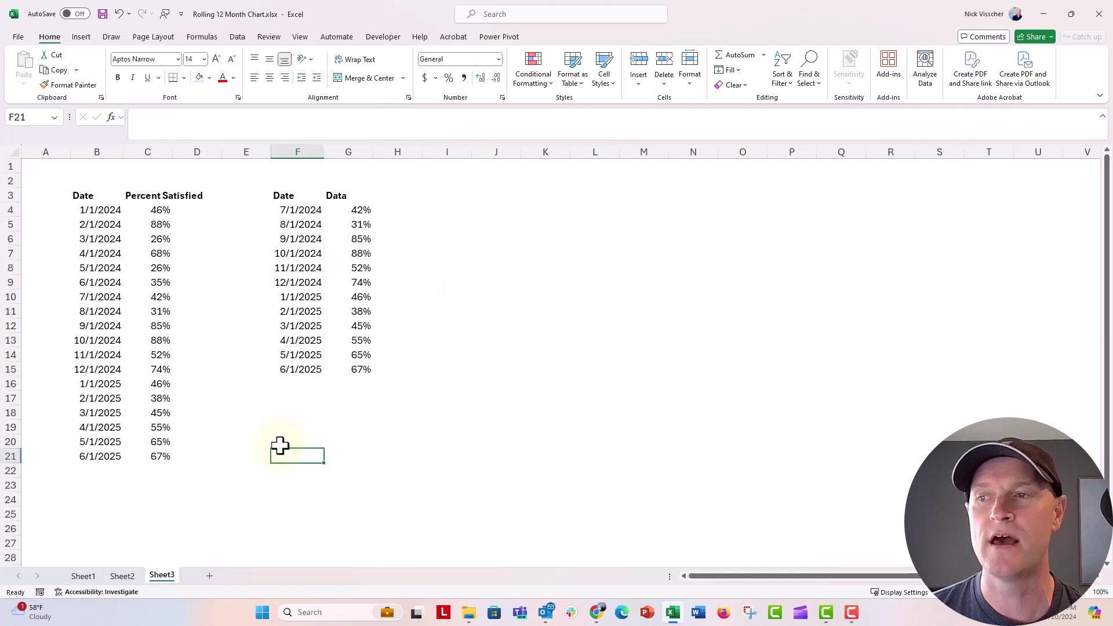
pyautogui.moveTo(346, 211)
pyautogui.mouseDown()
pyautogui.moveTo(343, 357)
pyautogui.moveTo(352, 369)
pyautogui.mouseUp()
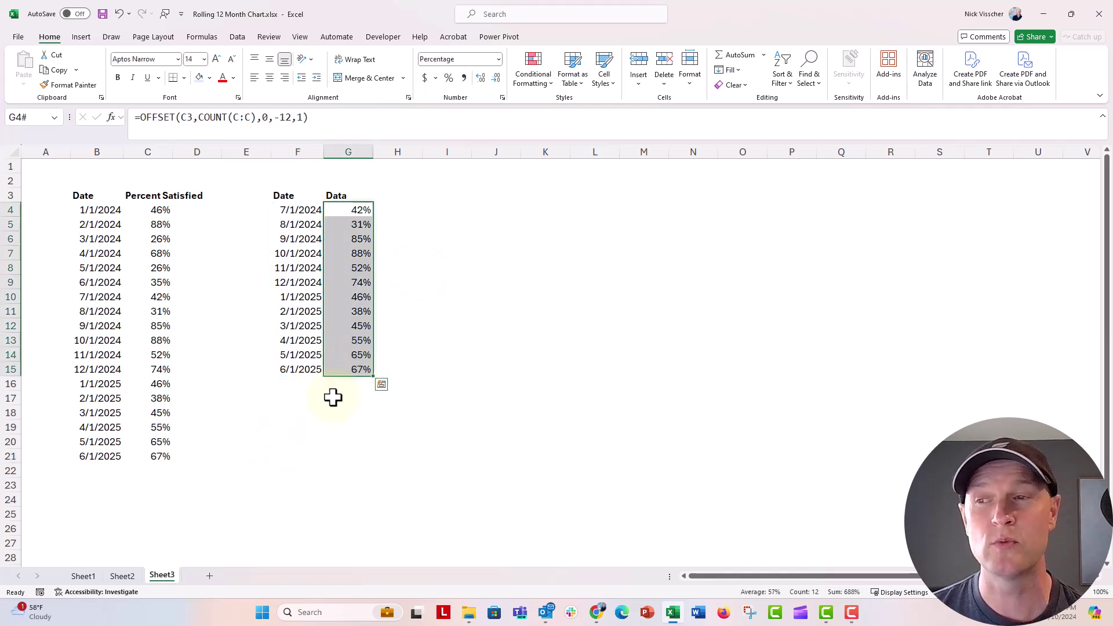
pyautogui.click(333, 398)
# Insert a clustered column chart of the rolling table F3:G15
pyautogui.moveTo(308, 204)
pyautogui.mouseDown()
pyautogui.moveTo(345, 251)
pyautogui.moveTo(339, 372)
pyautogui.mouseUp()
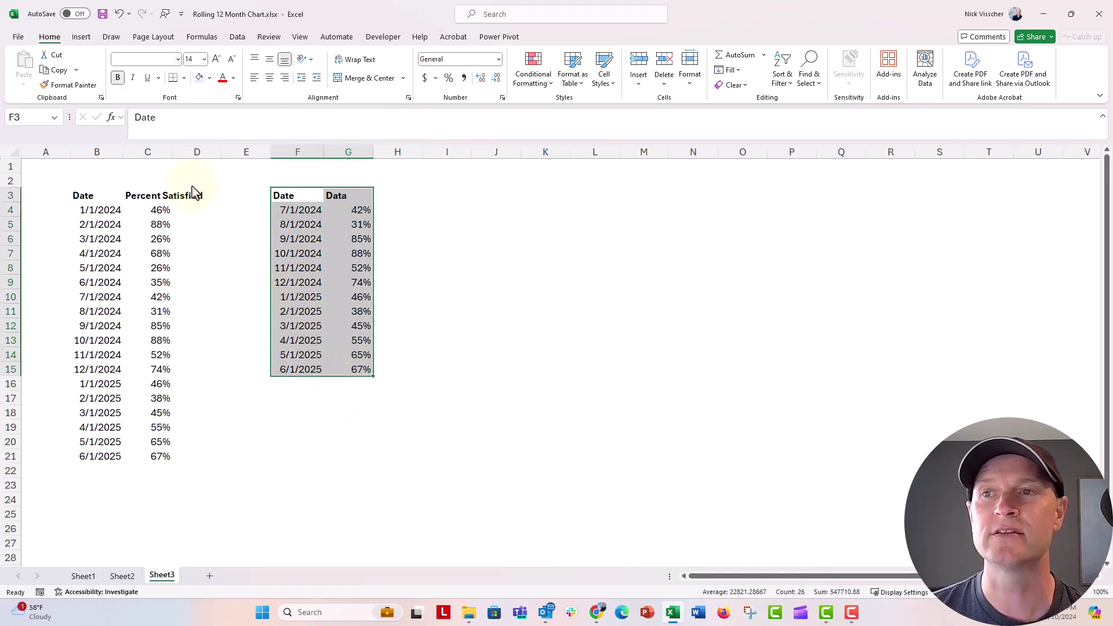
pyautogui.click(79, 40)
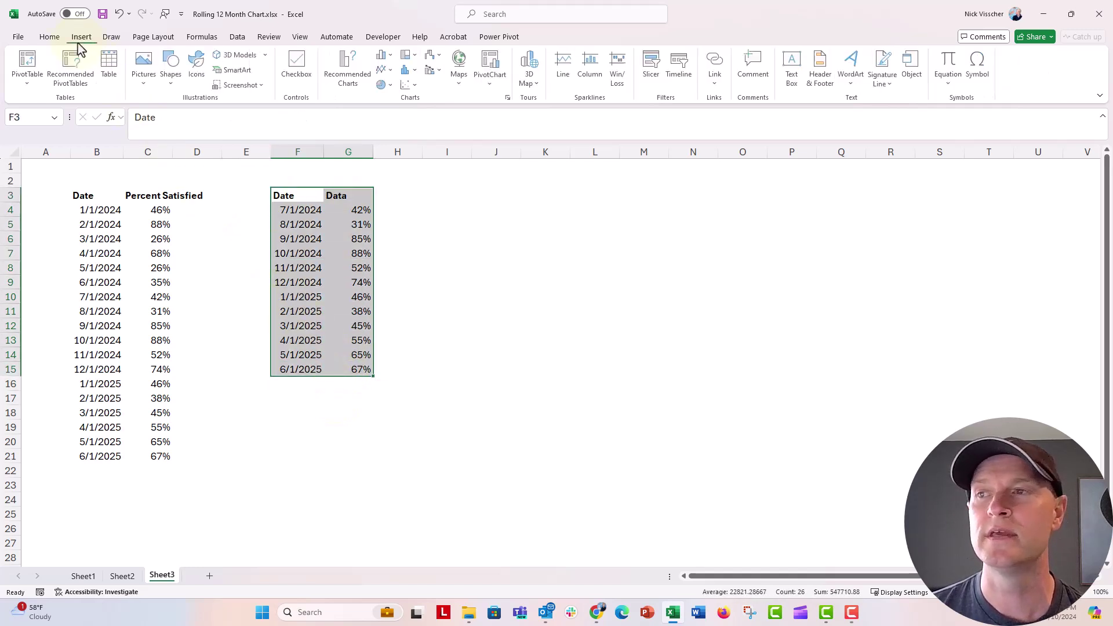
pyautogui.click(387, 55)
pyautogui.click(388, 99)
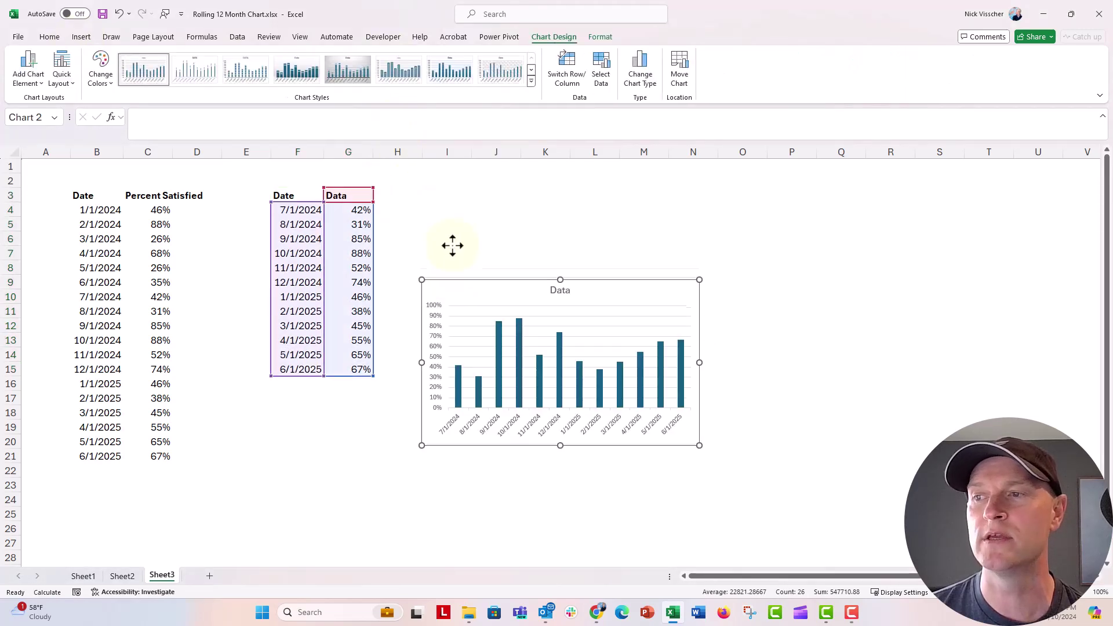
# Move the chart up beside the rolling table and make it taller and wider
pyautogui.moveTo(453, 283); pyautogui.dragTo(437, 195)
pyautogui.moveTo(545, 356); pyautogui.dragTo(546, 385)
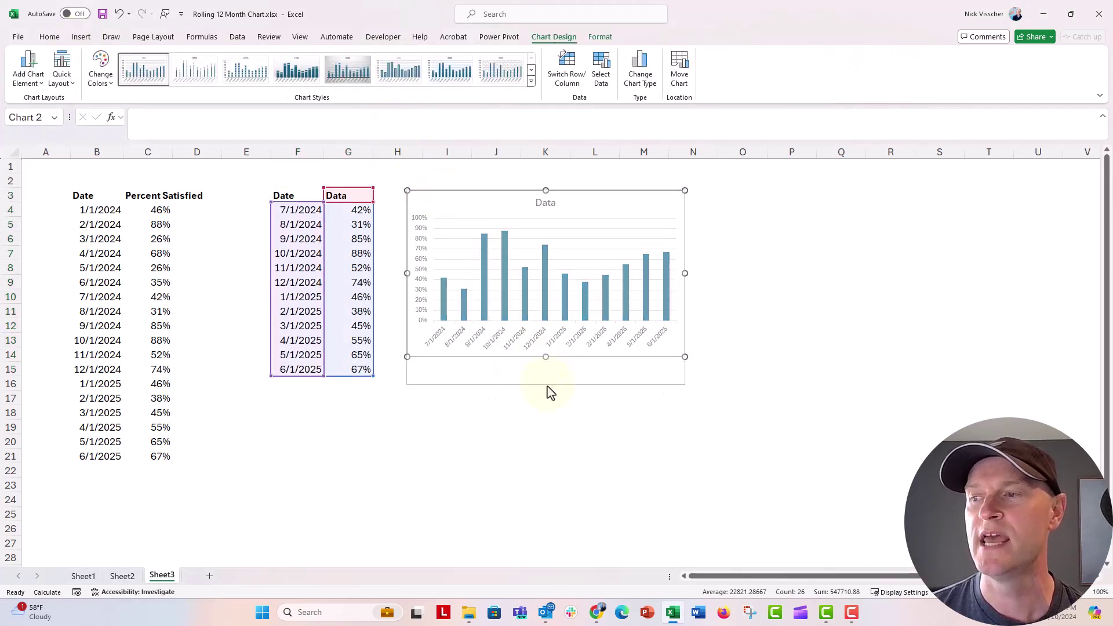
pyautogui.moveTo(682, 287); pyautogui.dragTo(756, 285)
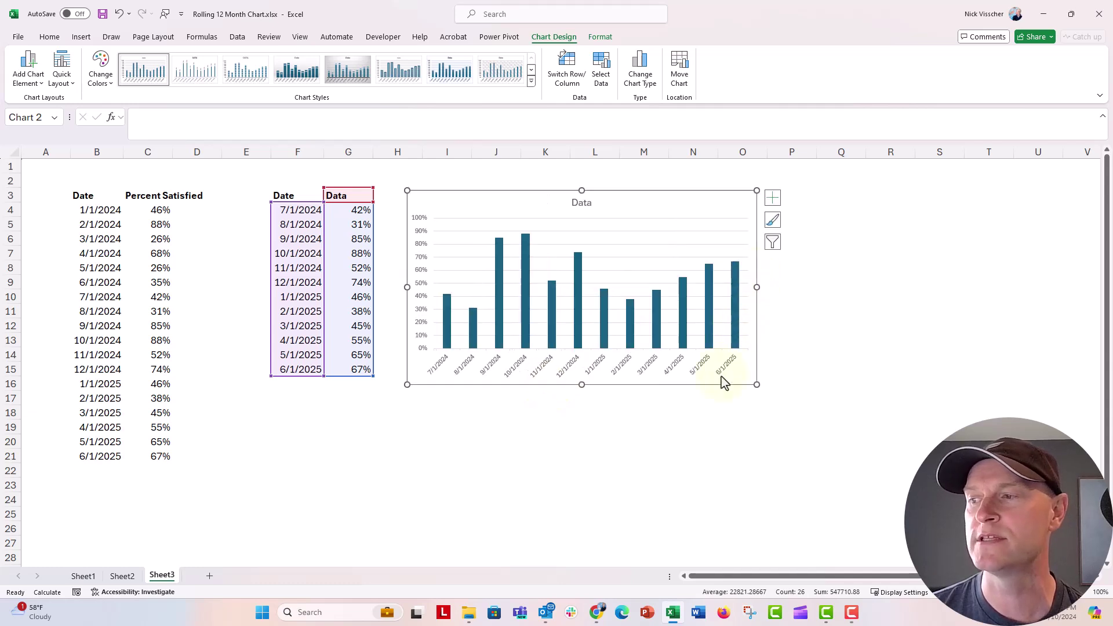
pyautogui.click(91, 470)
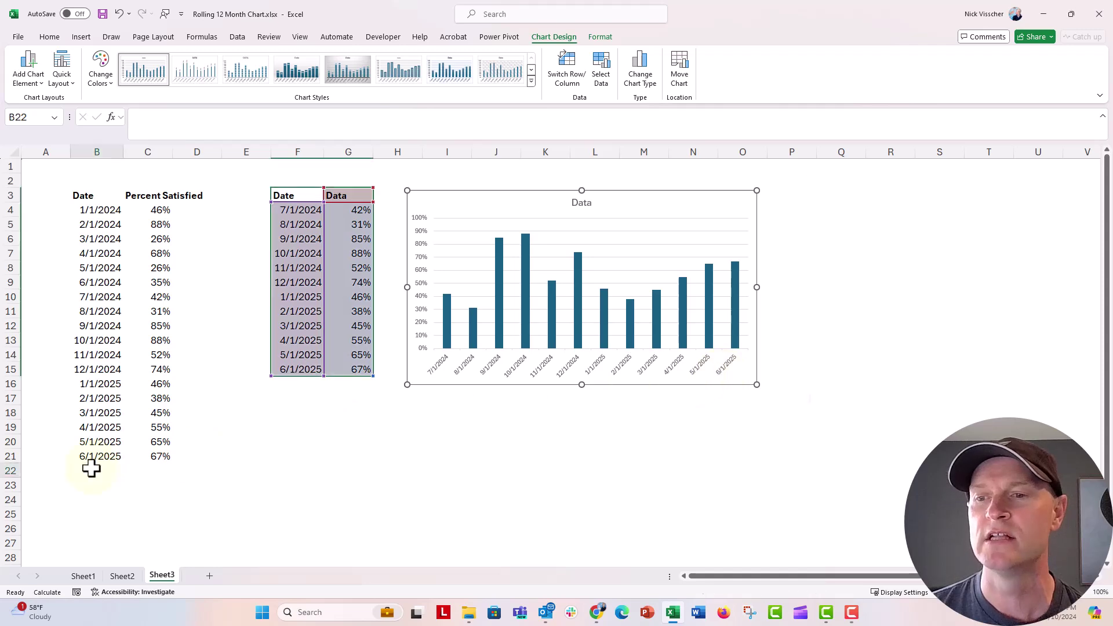
# Add a 7/1/2025 row at 87% so the rolling table and chart run August 2024 to July 2025
pyautogui.hotkey('alt', '1')
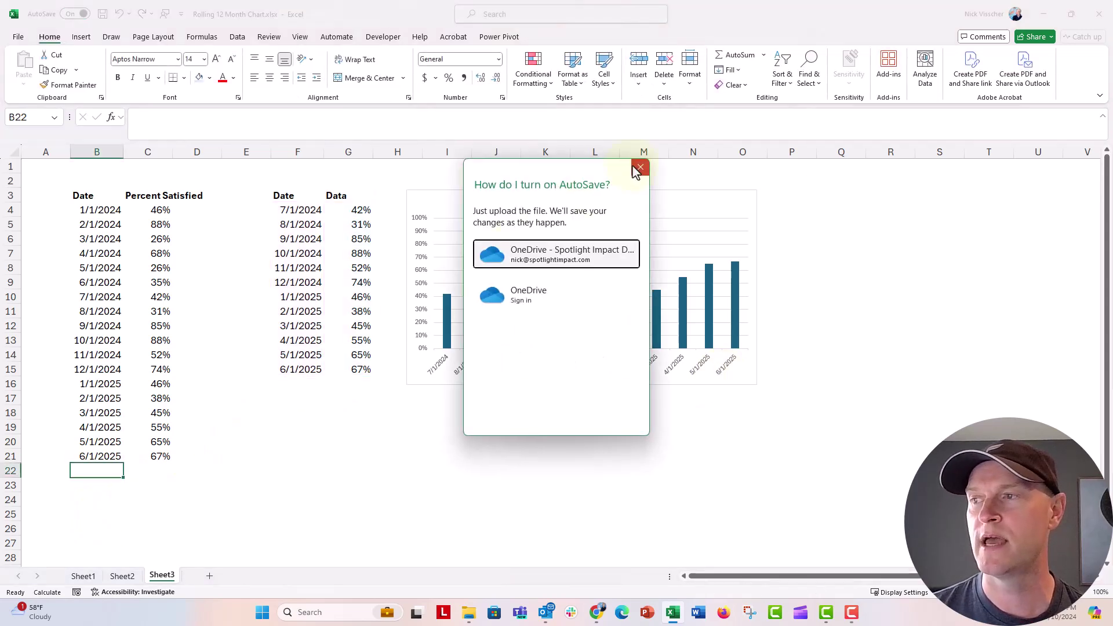
pyautogui.click(640, 167)
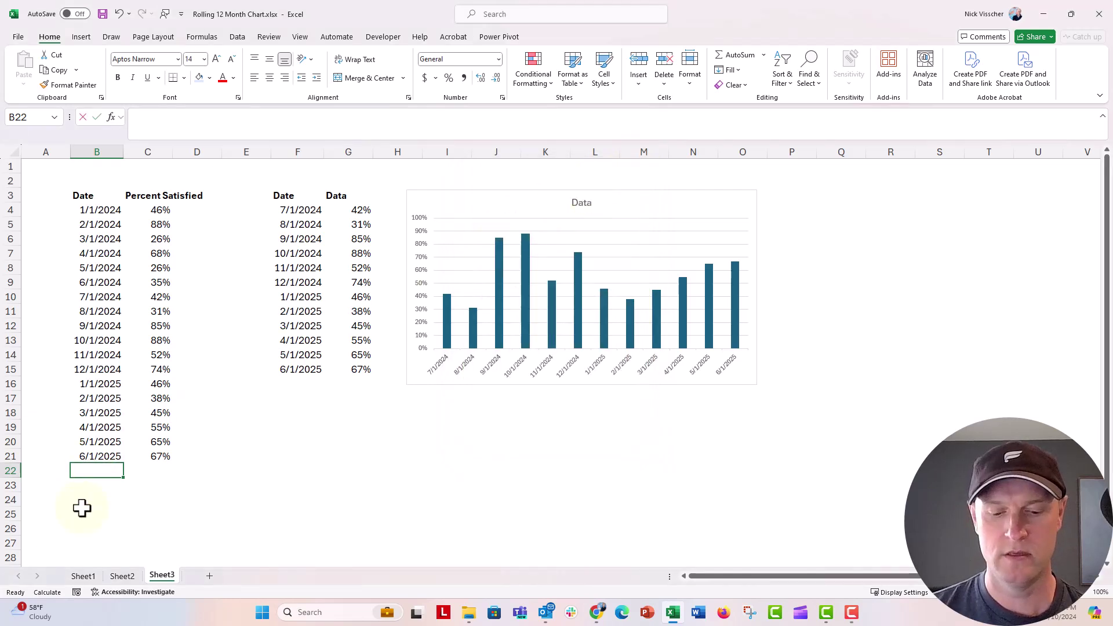
pyautogui.write('7/1/2025')
pyautogui.press('Tab')
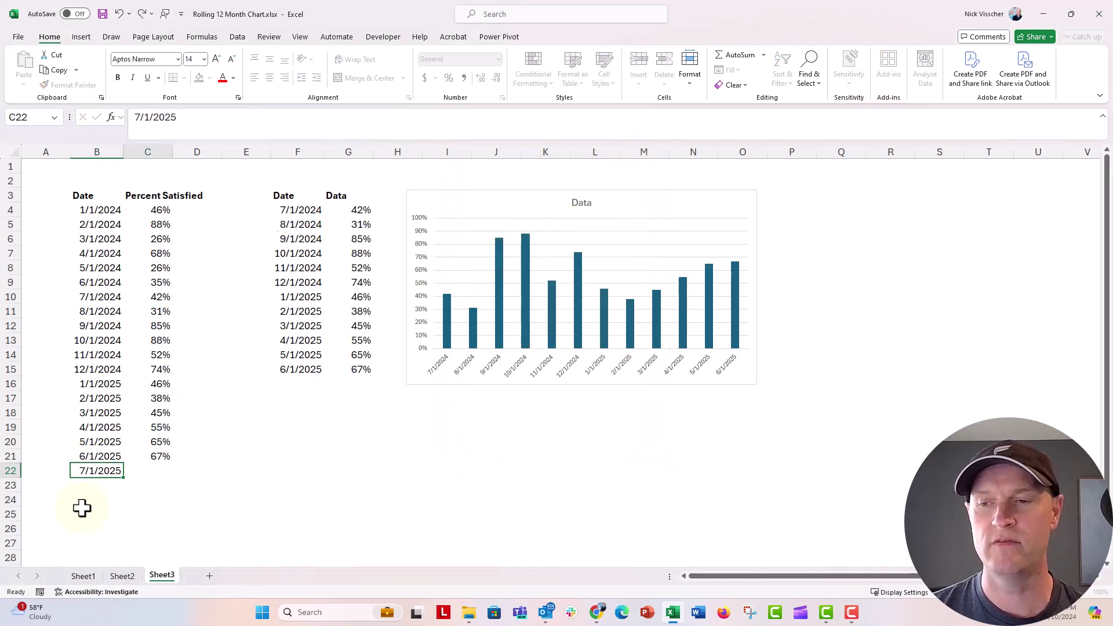
pyautogui.write('87%')
pyautogui.press('Return')
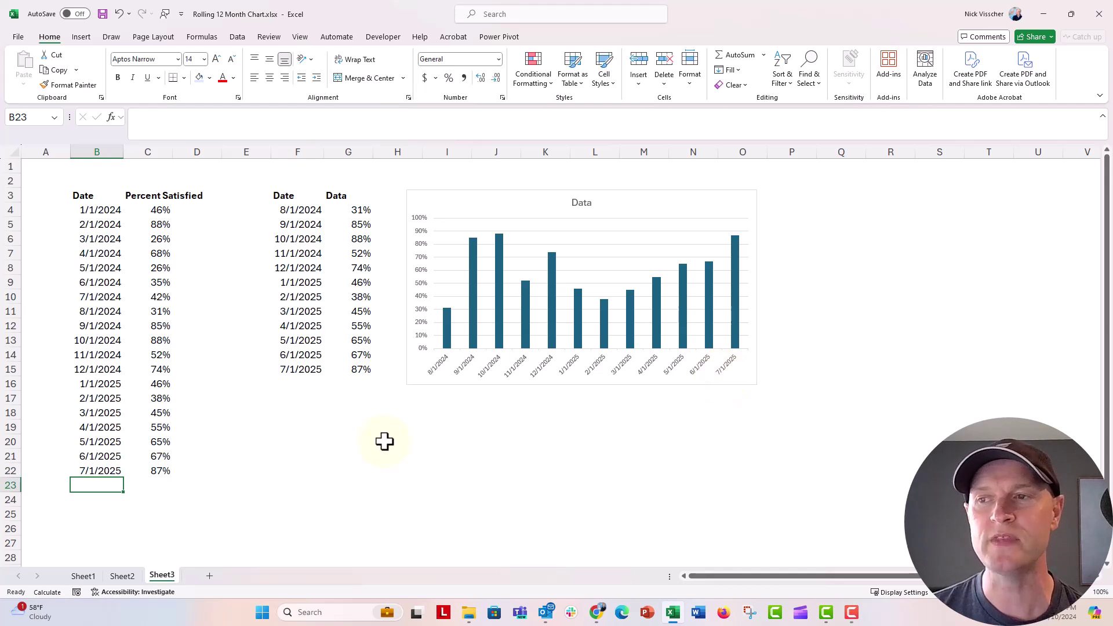
# Copy the Date and Data headers from F3:G3 down to F19 and select F20 below them
pyautogui.moveTo(304, 194); pyautogui.dragTo(346, 195)
pyautogui.hotkey('ctrl', 'c')
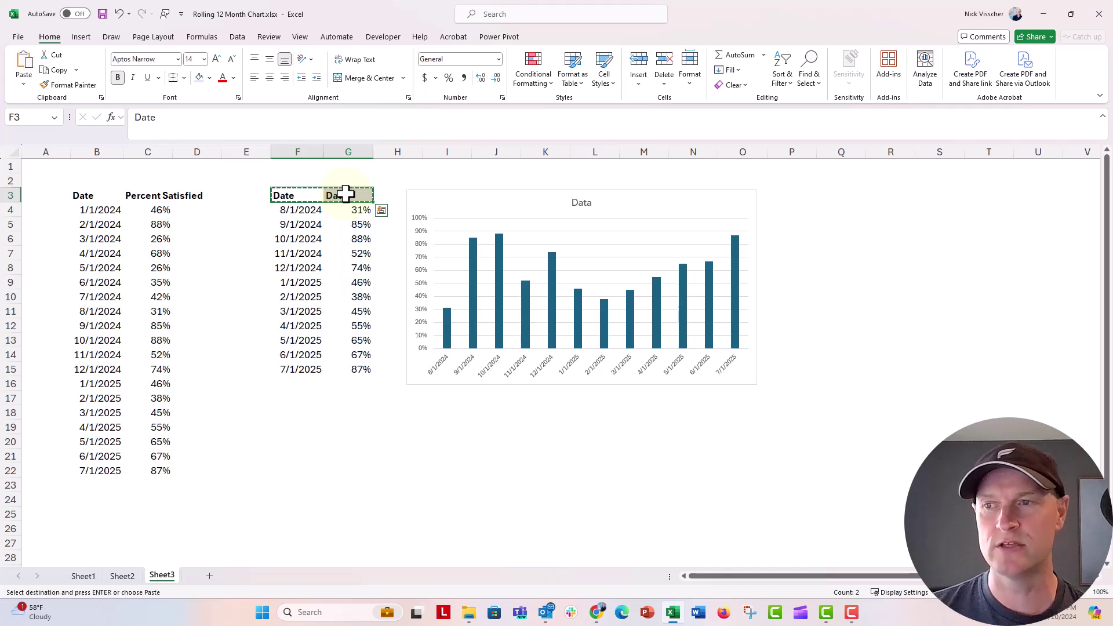
pyautogui.scroll(-1, 308, 306)
pyautogui.scroll(1, 308, 306)
pyautogui.click(275, 412)
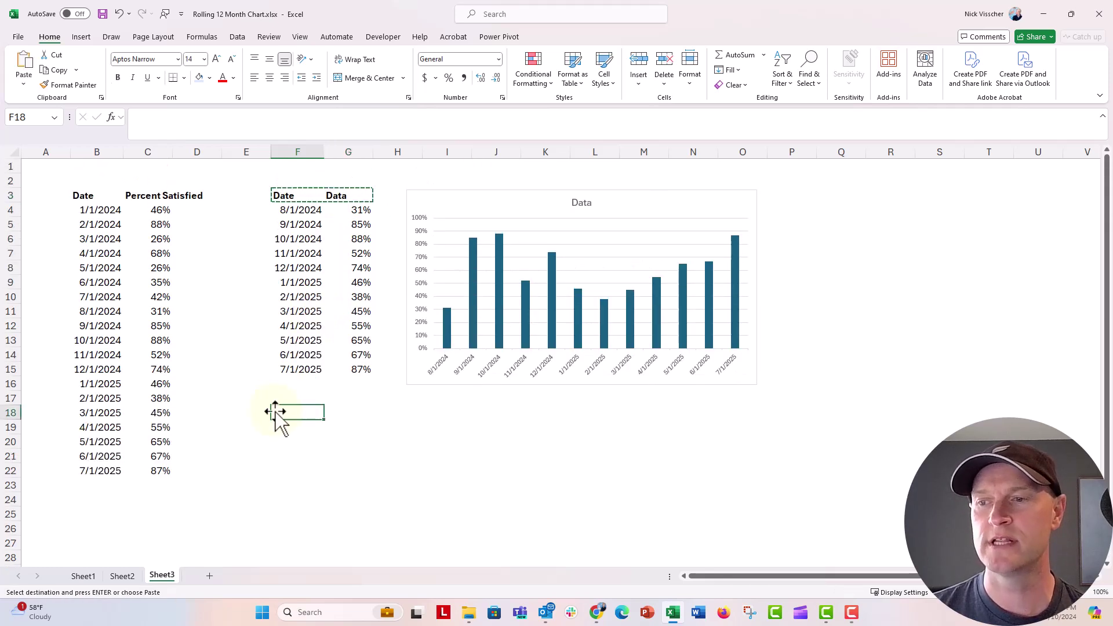
pyautogui.press('Escape')
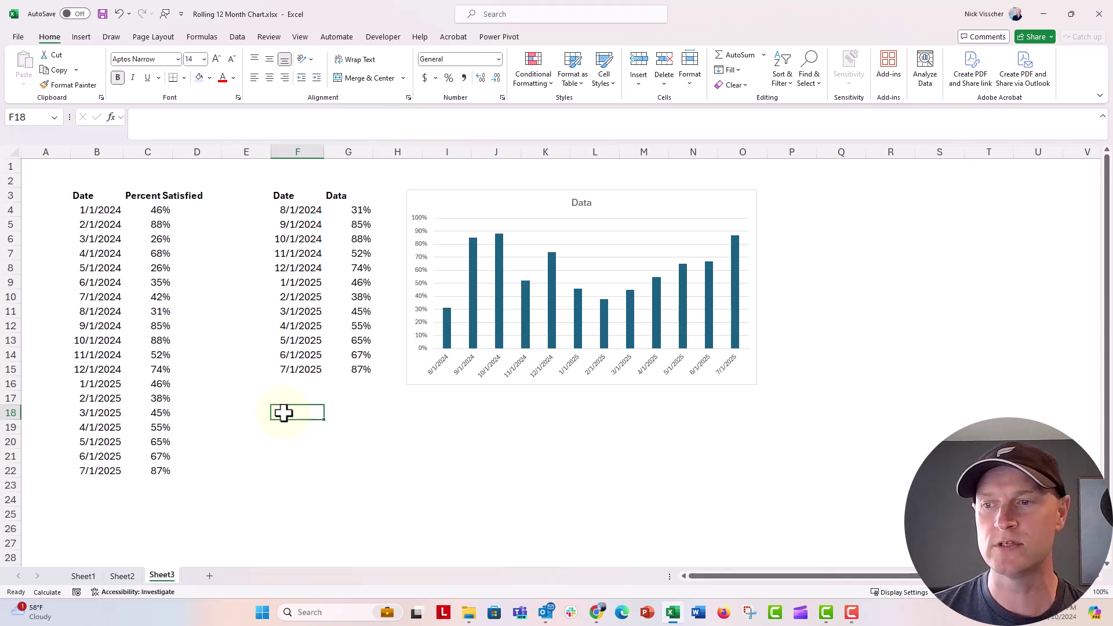
pyautogui.click(300, 197)
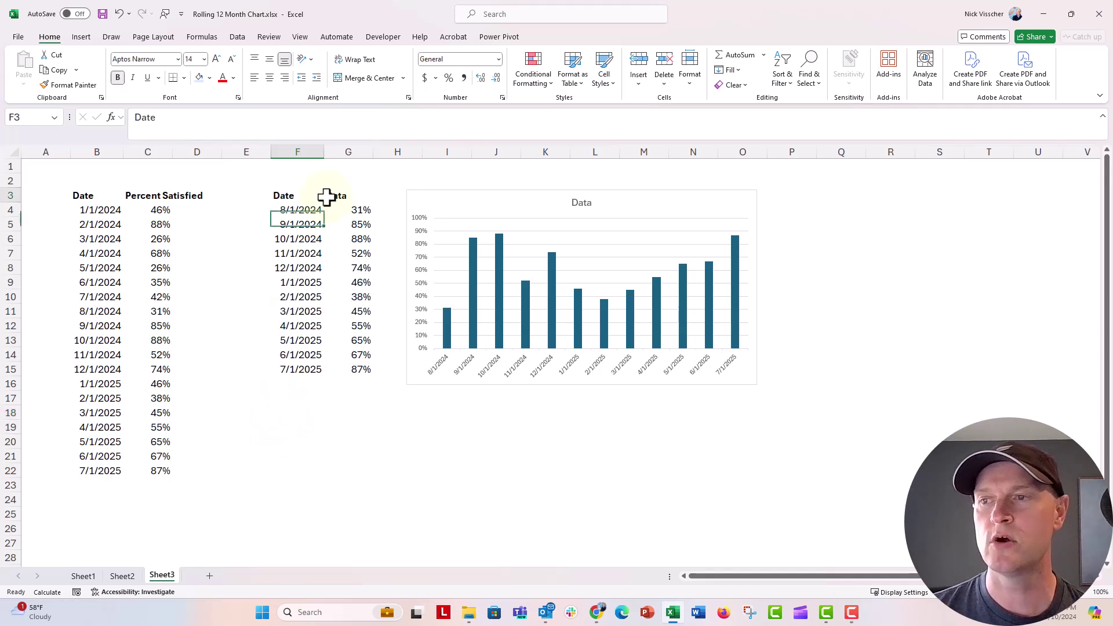
pyautogui.moveTo(326, 197); pyautogui.dragTo(331, 196)
pyautogui.hotkey('ctrl', 'c')
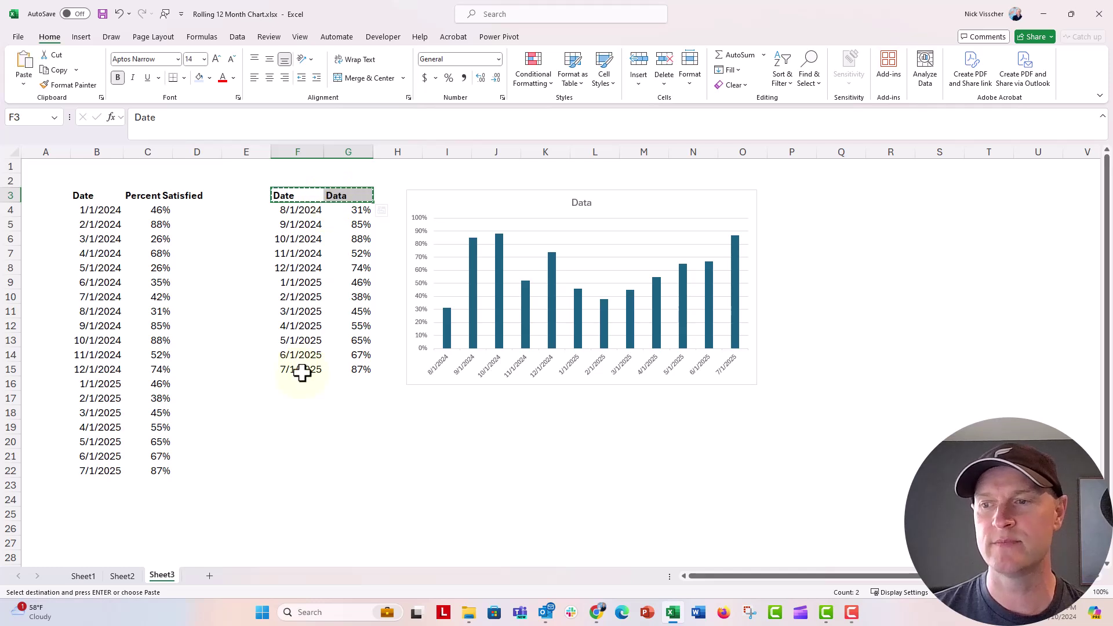
pyautogui.click(294, 427)
pyautogui.hotkey('ctrl', 'v')
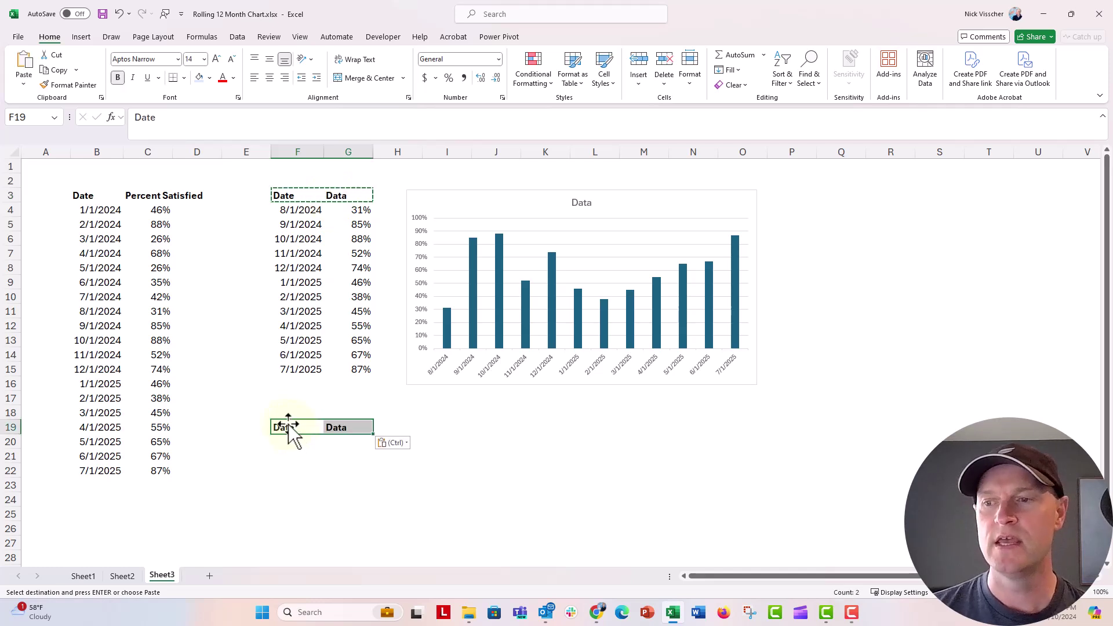
pyautogui.click(290, 441)
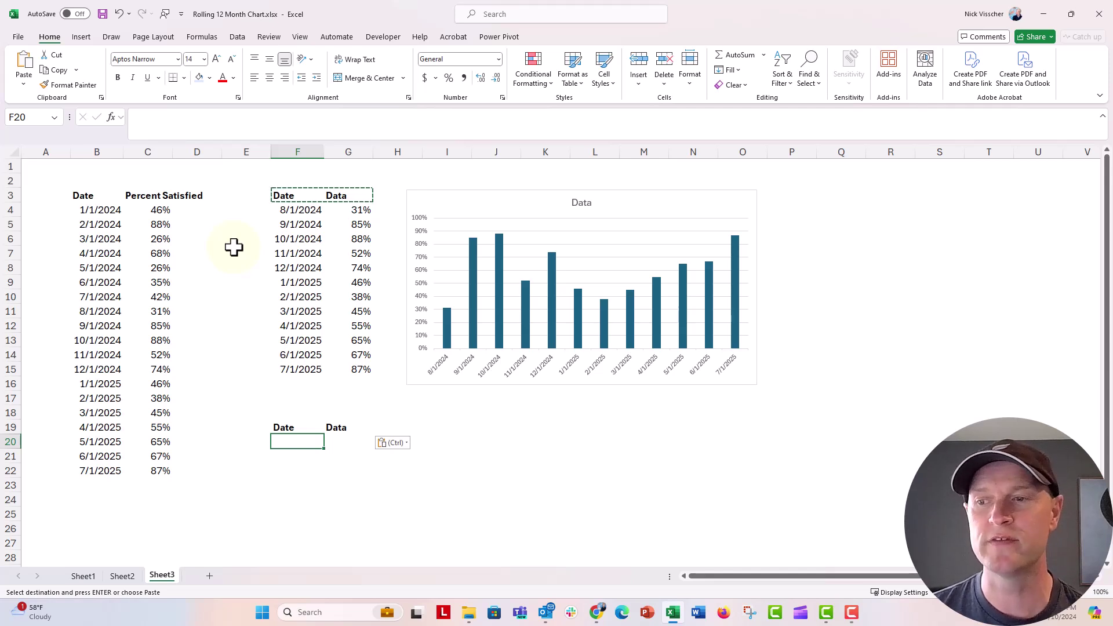
pyautogui.write('=o')
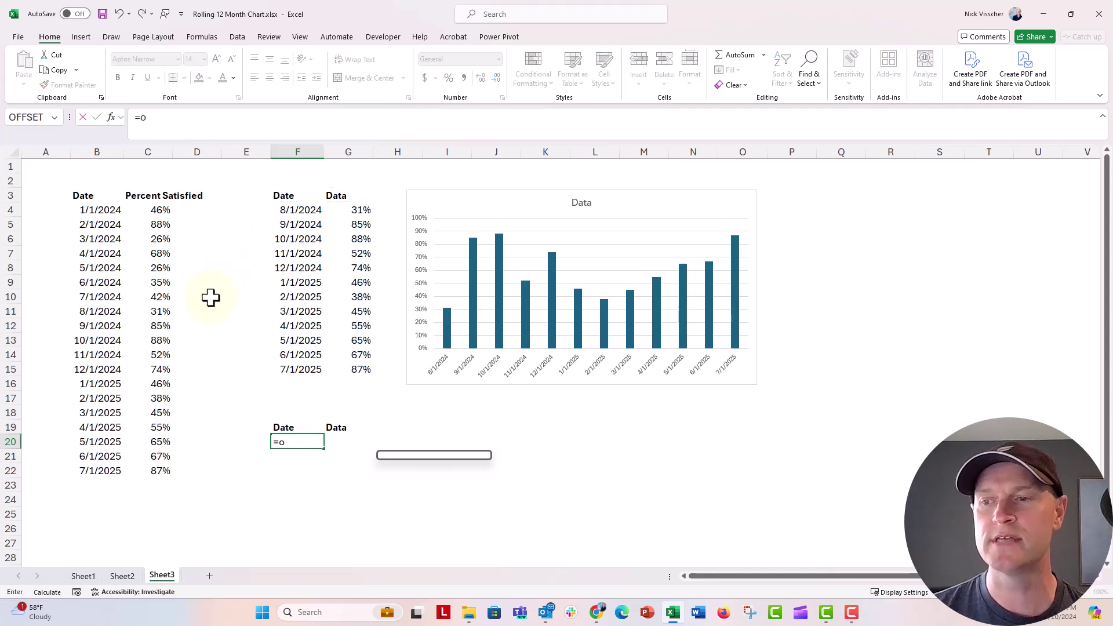
pyautogui.write('ffset(')
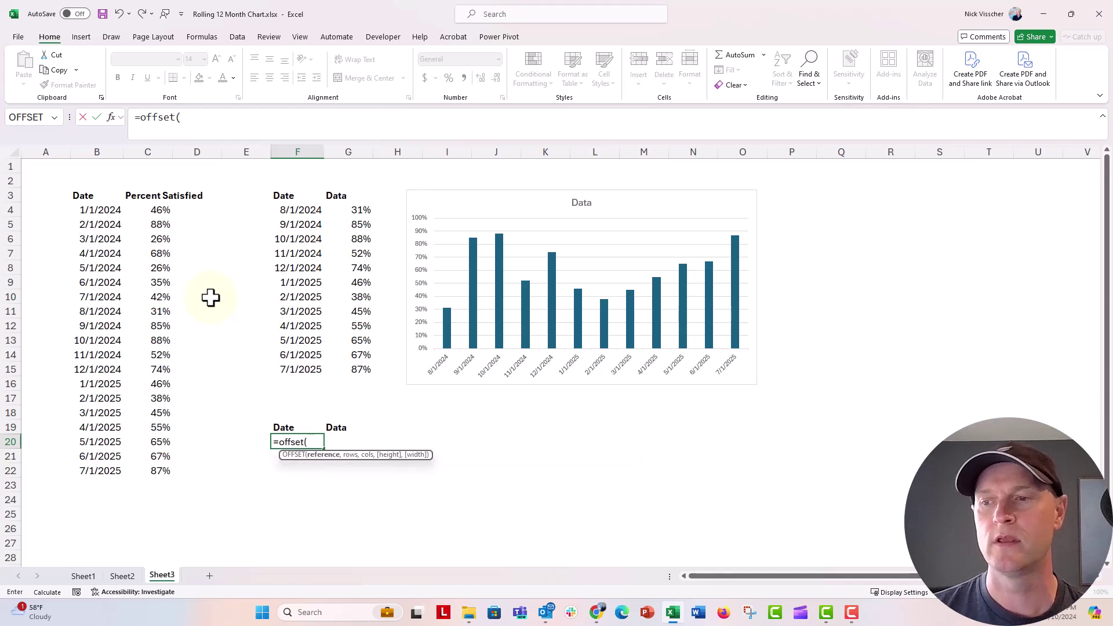
# Enter =OFFSET(B3,COUNT(B:B),0,-12,2) in F20 so twelve rows of dates and values spill at once
pyautogui.click(87, 194)
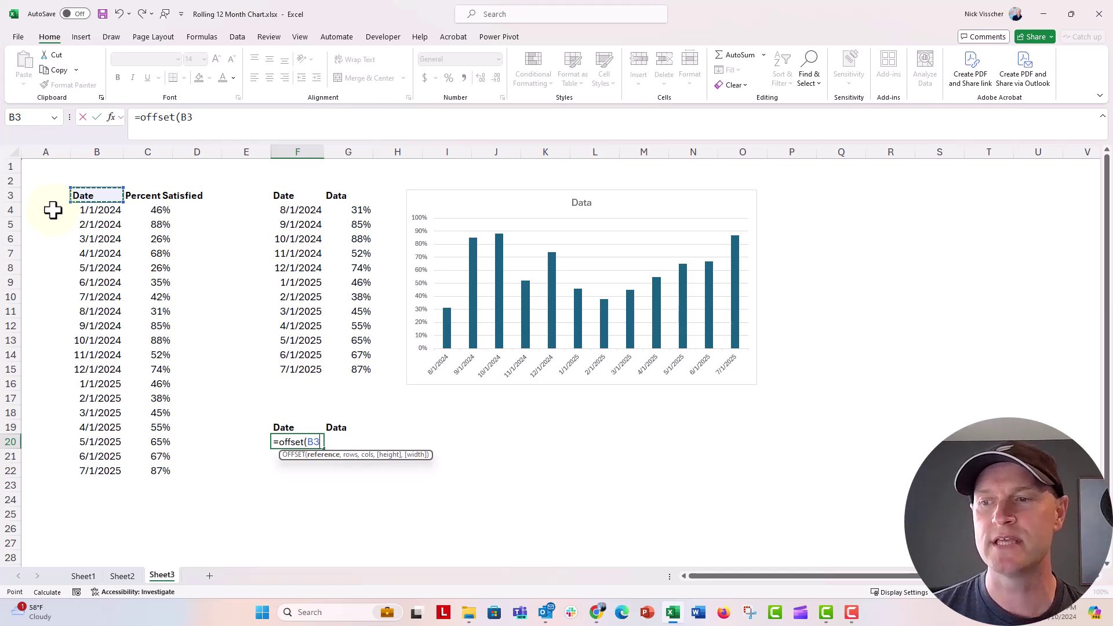
pyautogui.write(',count(')
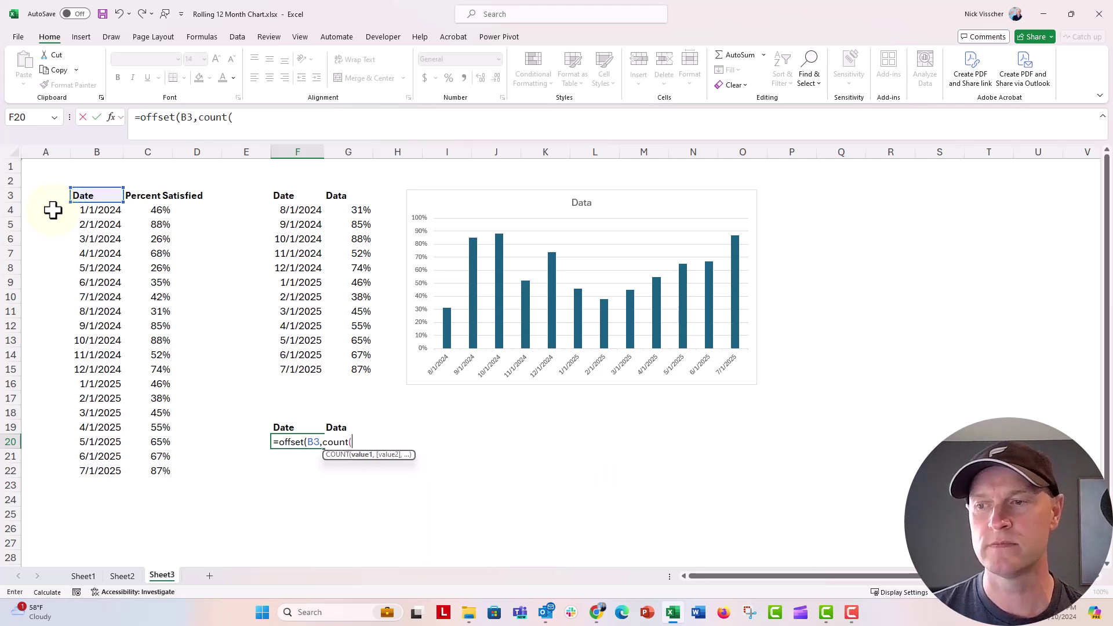
pyautogui.click(100, 151)
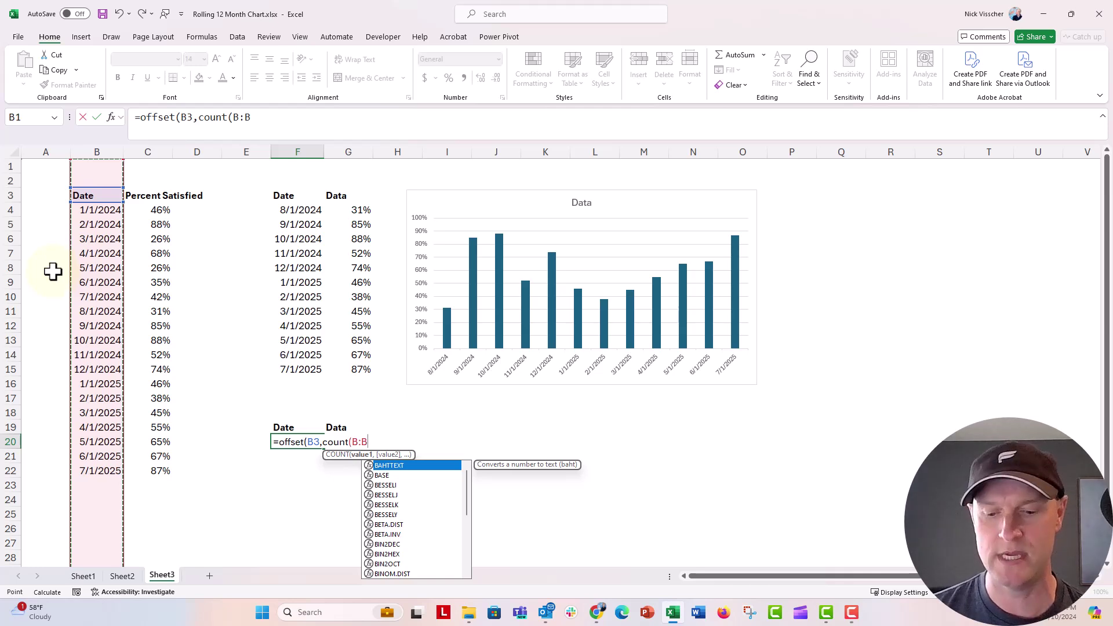
pyautogui.write('),0')
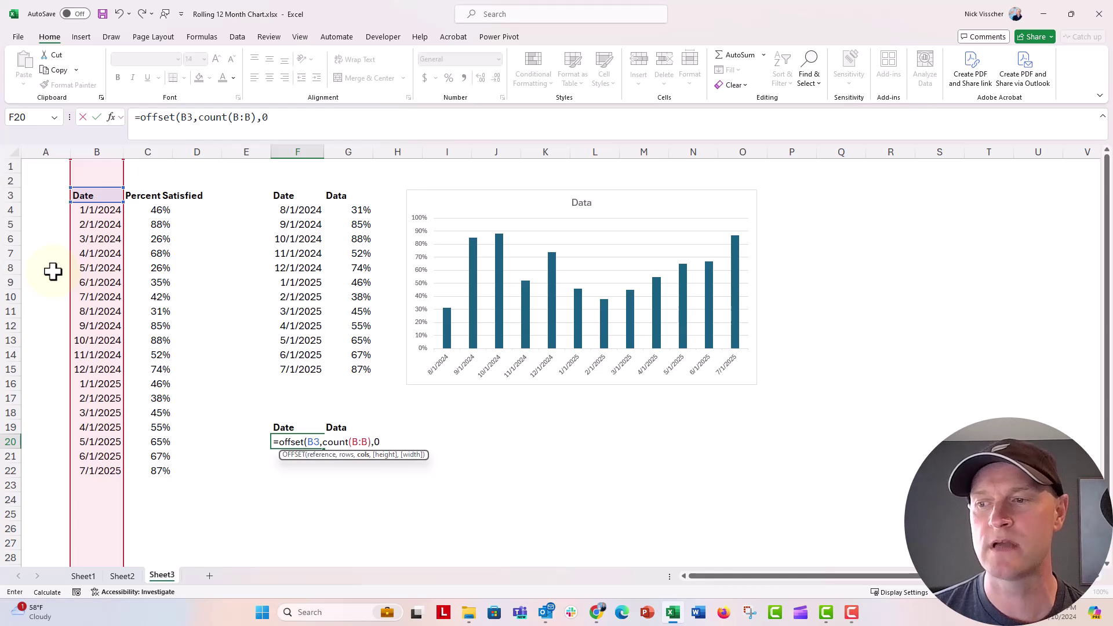
pyautogui.write(',-12,2')
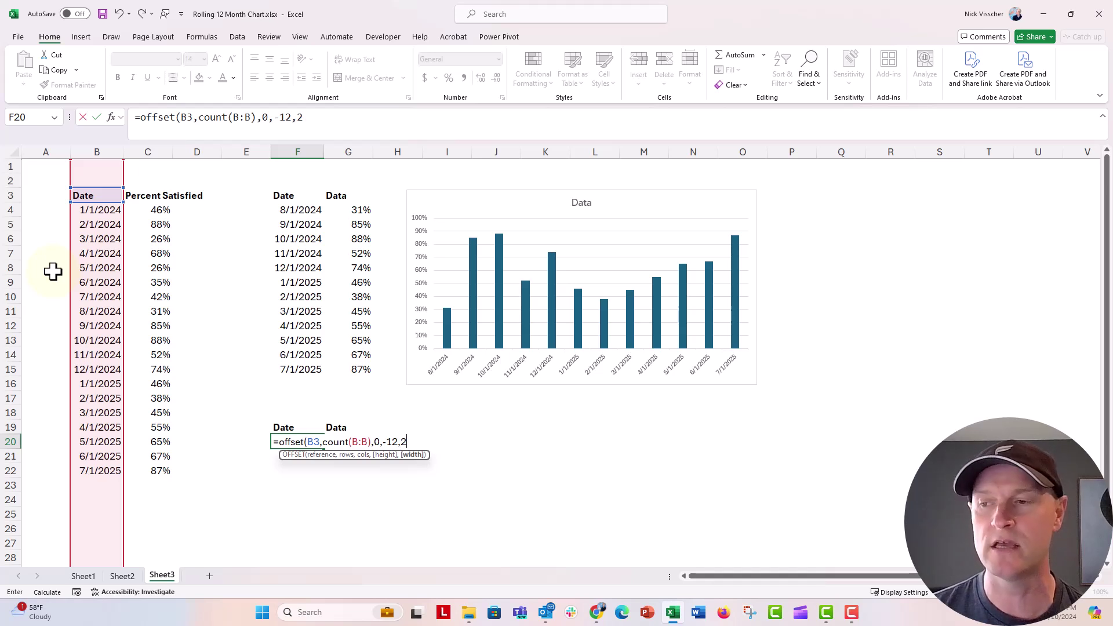
pyautogui.write(')')
pyautogui.press('Return')
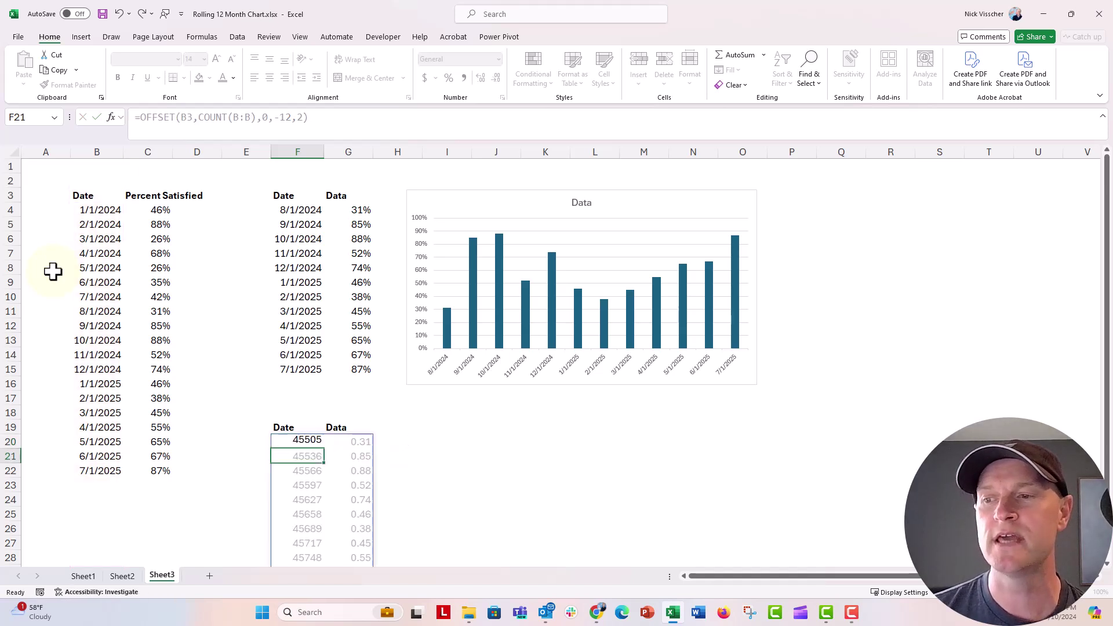
pyautogui.scroll(-1, 54, 272)
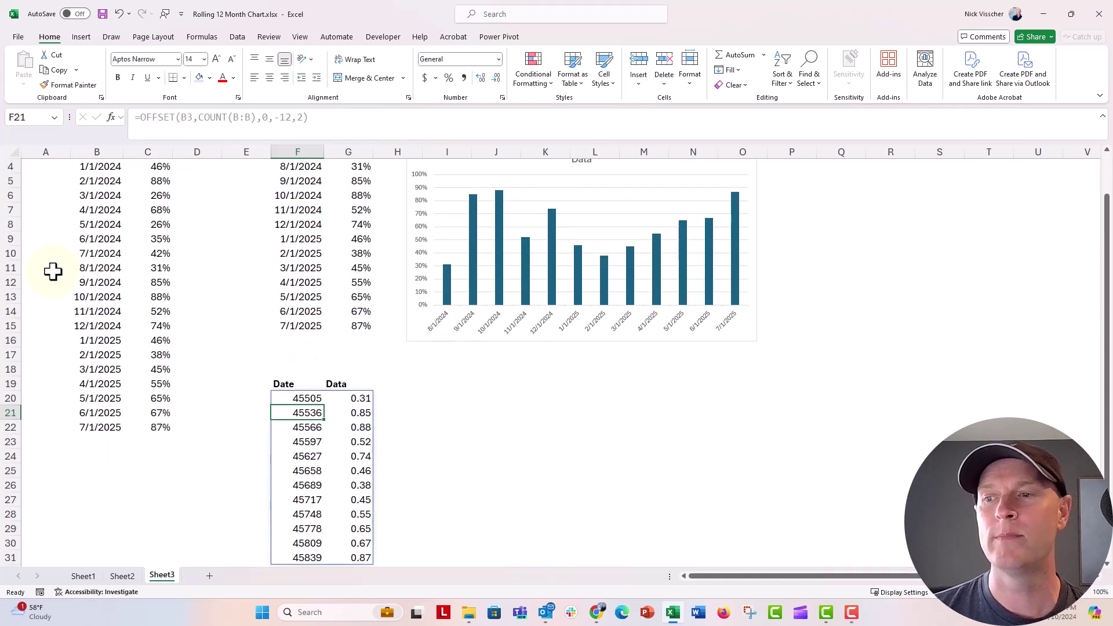
pyautogui.scroll(-1, 53, 273)
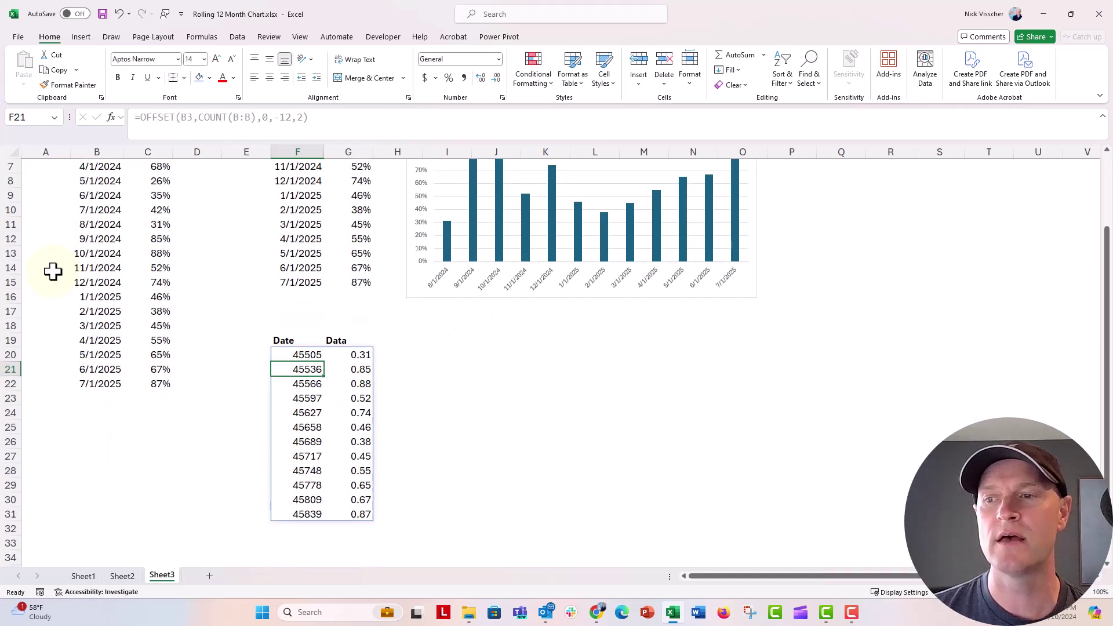
# Format the spilled dates F20:F31 as Short Date
pyautogui.click(281, 354)
pyautogui.hotkey('ctrl', 'shift', 'Down')
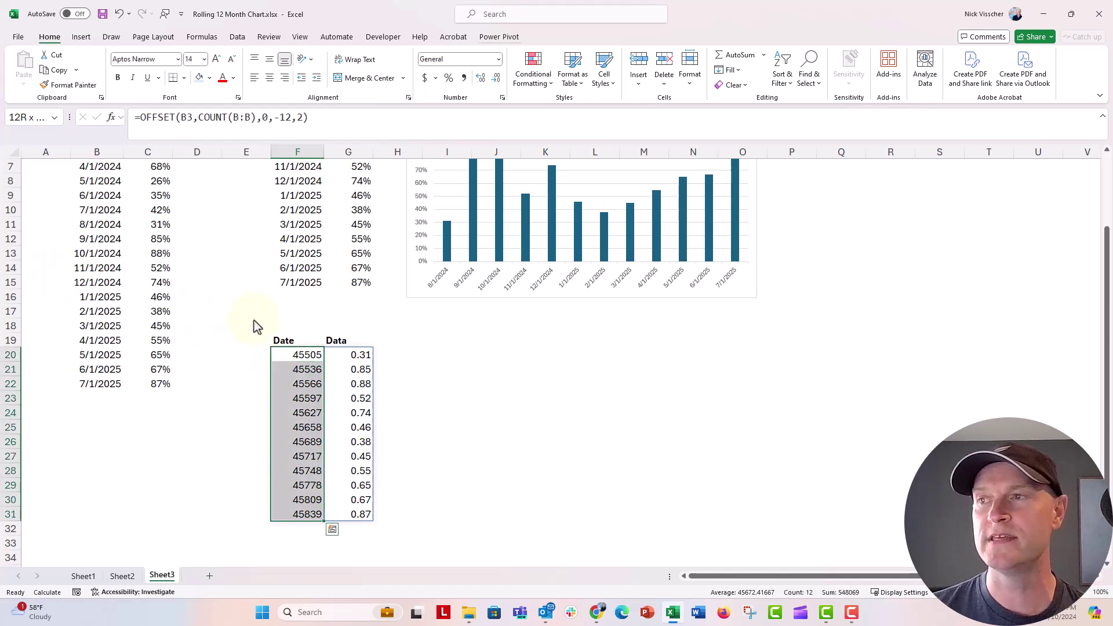
pyautogui.click(498, 60)
pyautogui.click(485, 194)
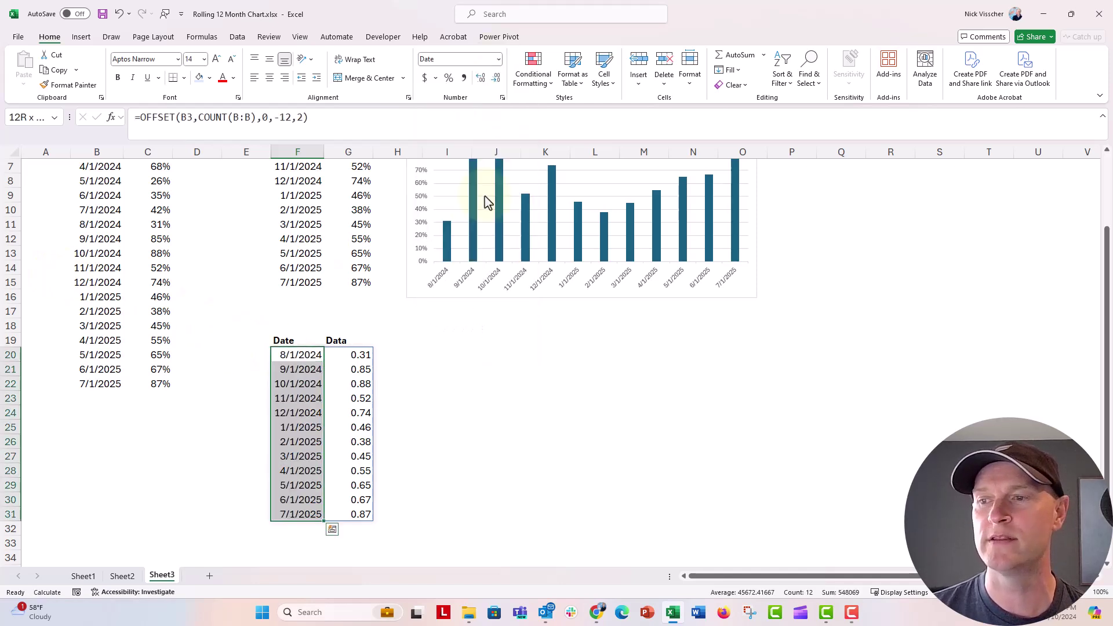
# Format the spilled values G20:G31 as percentages, 31% through 87%
pyautogui.click(345, 355)
pyautogui.hotkey('ctrl', 'shift', 'Down')
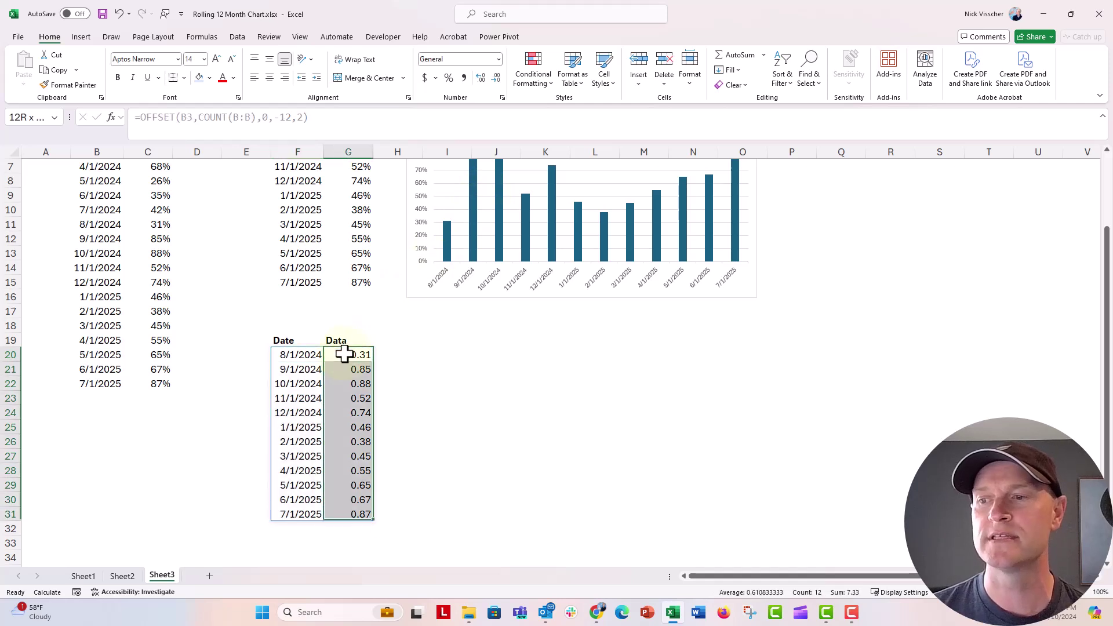
pyautogui.click(448, 78)
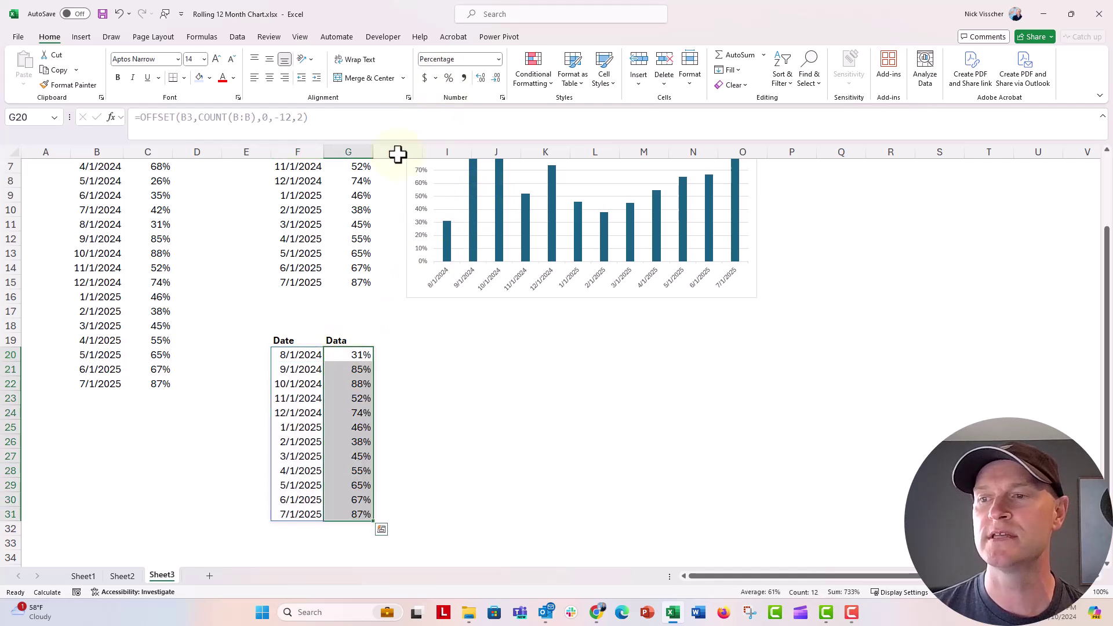
pyautogui.click(210, 428)
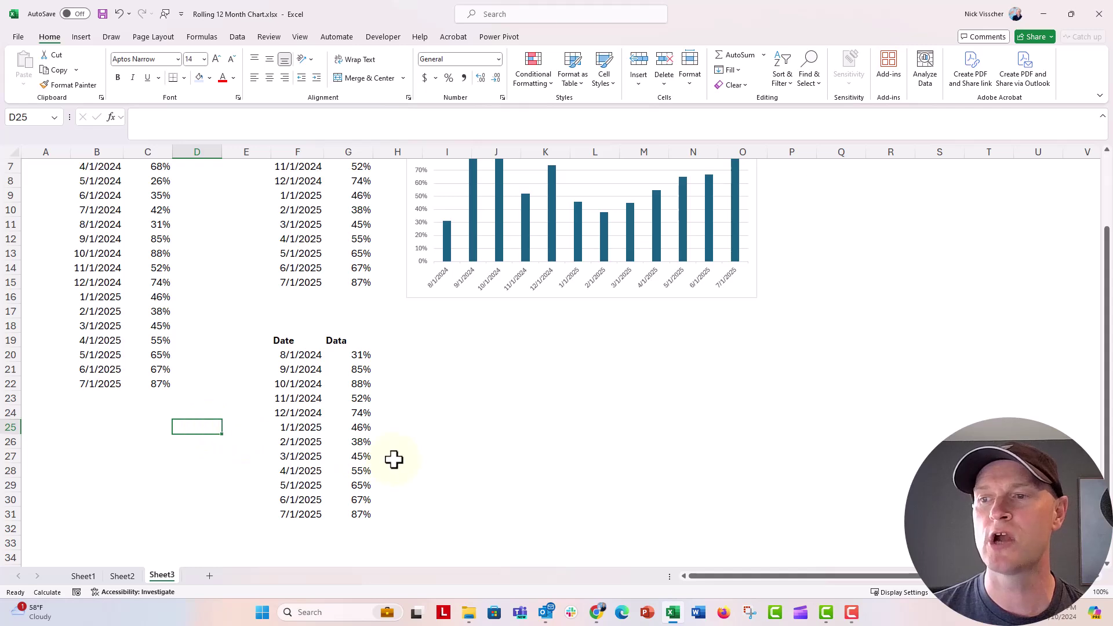
pyautogui.click(435, 470)
pyautogui.scroll(2, 417, 433)
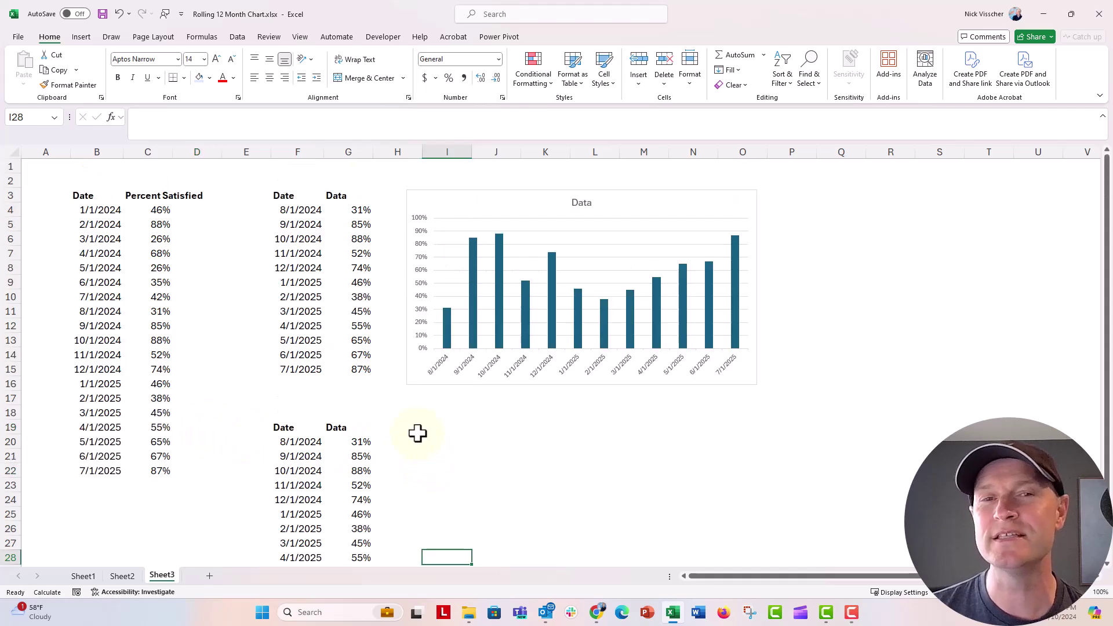
pyautogui.scroll(-1, 417, 433)
pyautogui.scroll(-1, 418, 434)
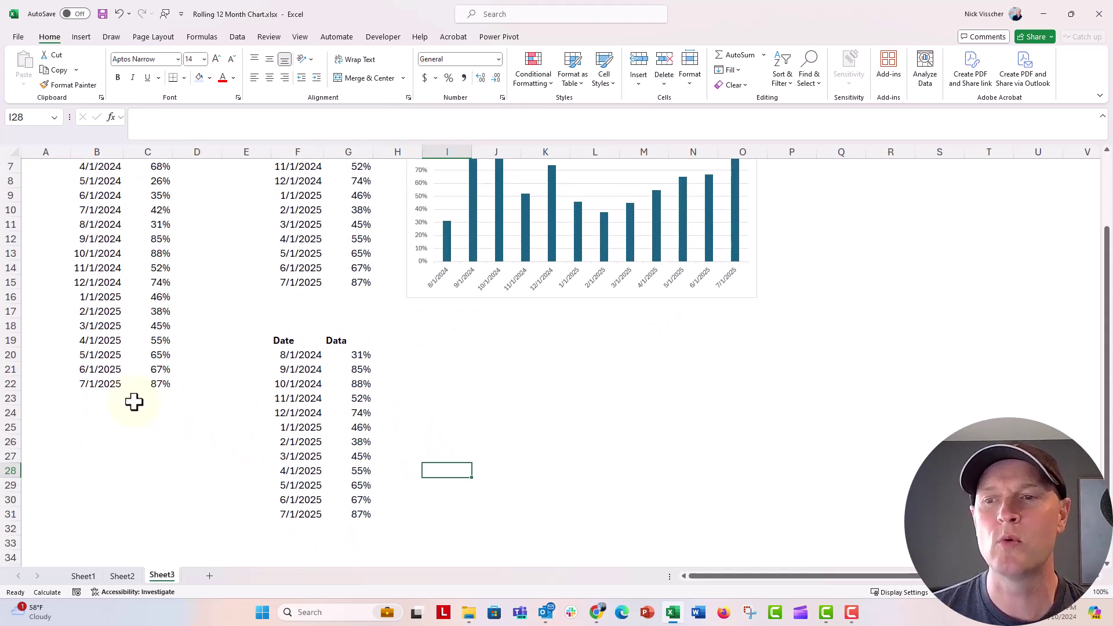
# Add an 8/1/2025 row at 90% in B23:C23 so the tables and chart roll to August 2025
pyautogui.click(106, 400)
pyautogui.write('8/')
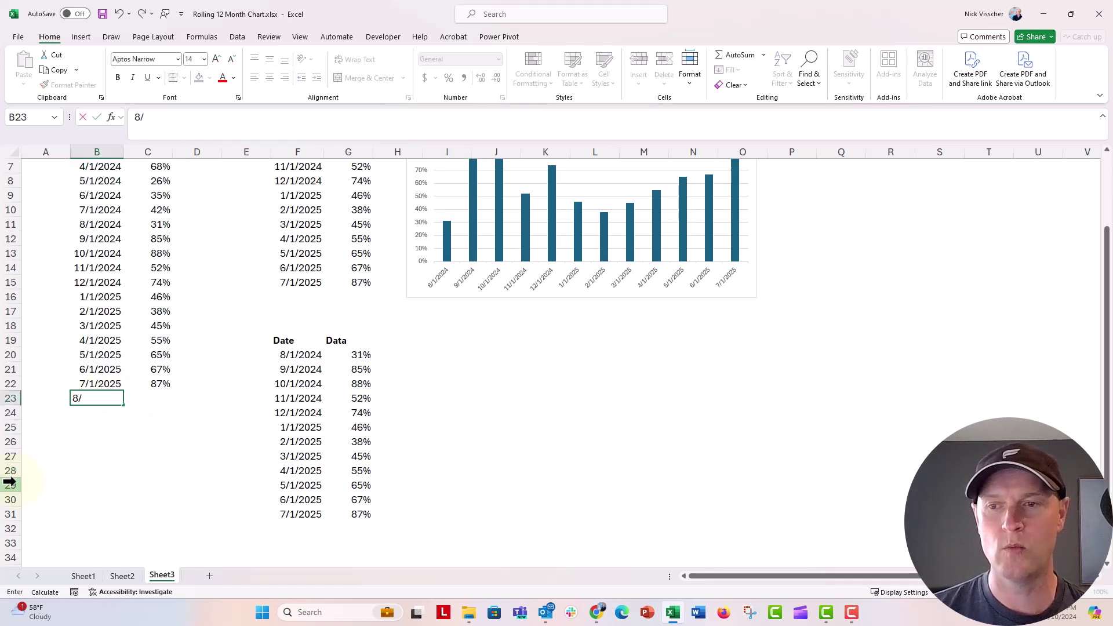
pyautogui.write('1/2025')
pyautogui.press('Tab')
pyautogui.write('90')
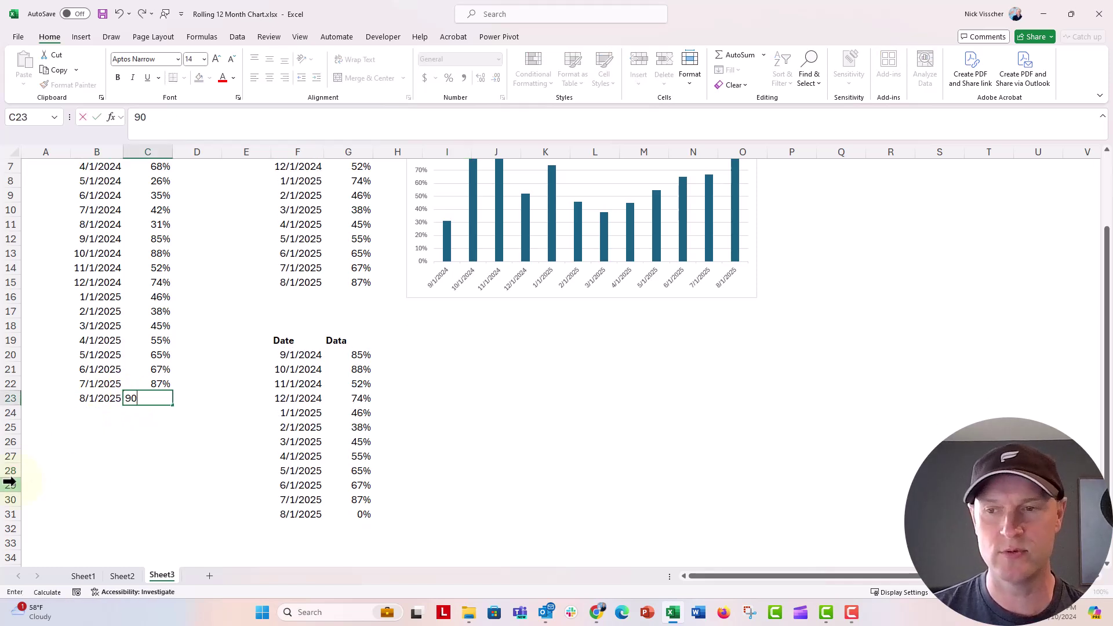
pyautogui.press('Return')
pyautogui.scroll(2, 442, 415)
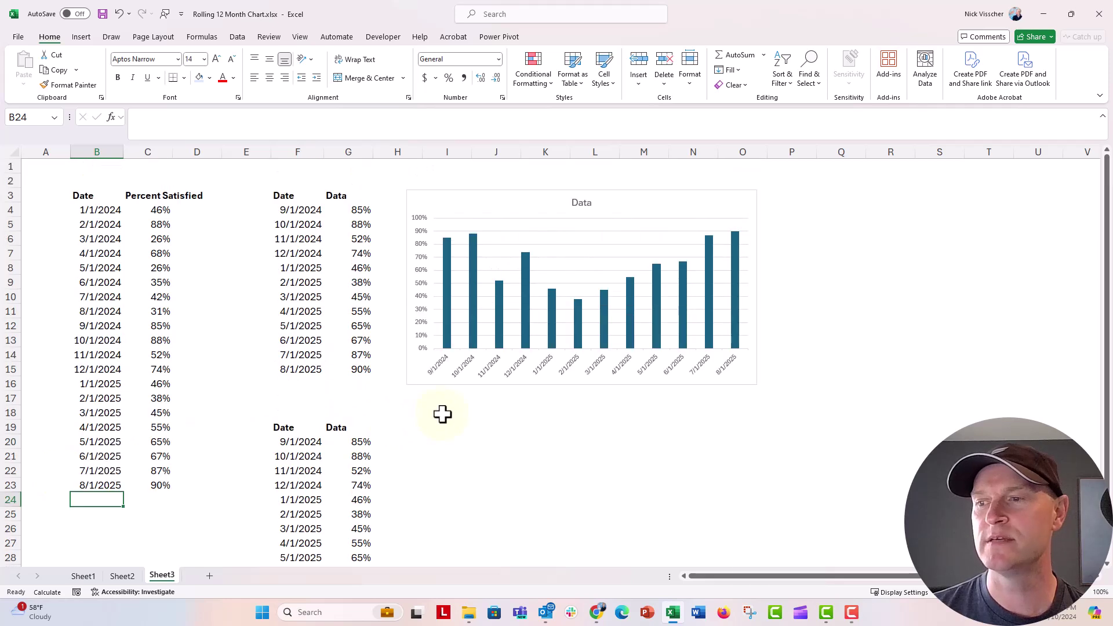
pyautogui.scroll(-1, 441, 415)
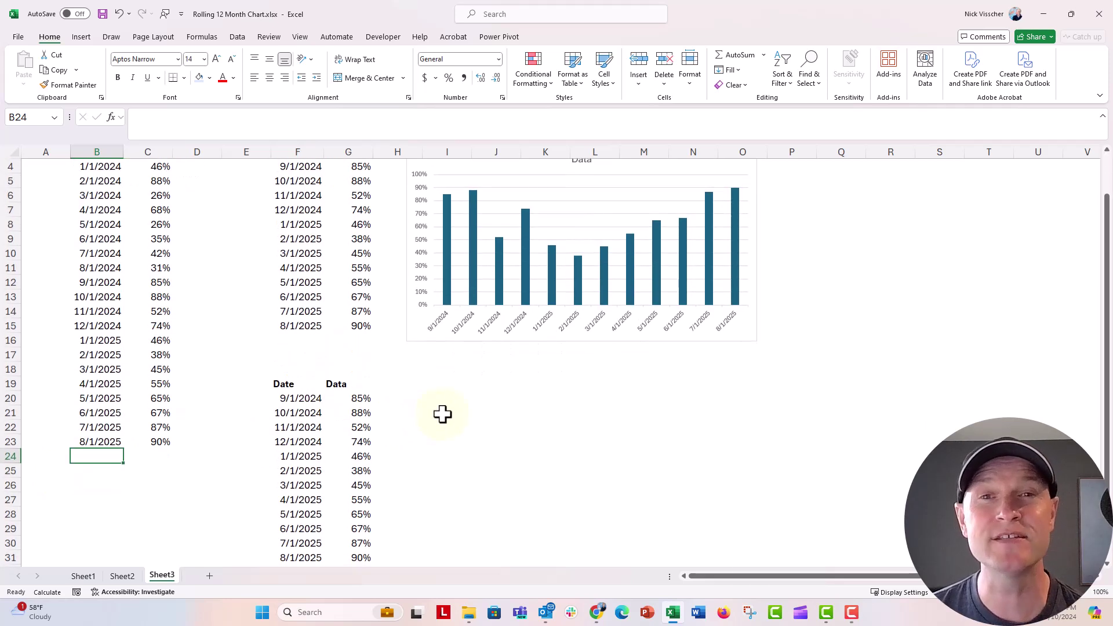